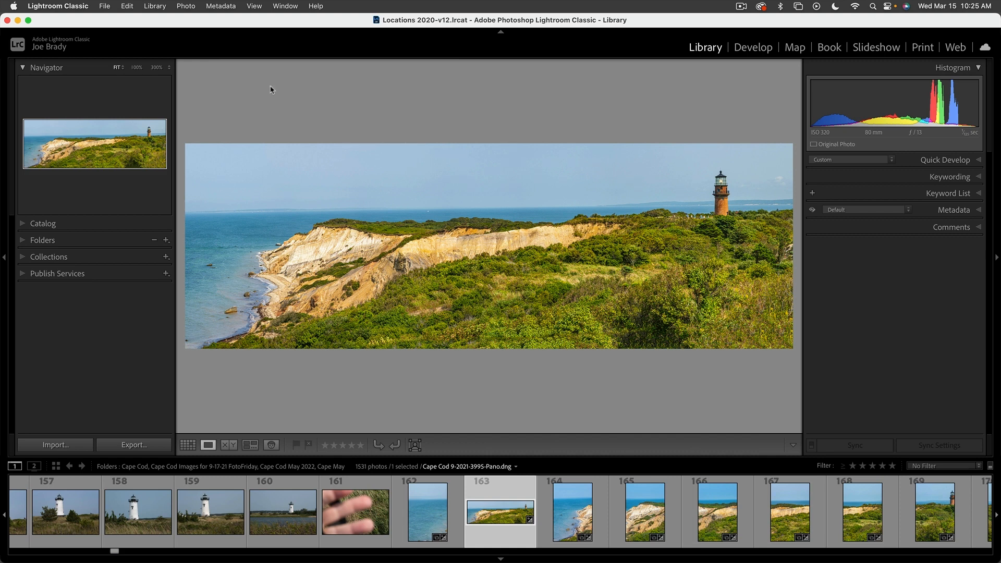
# Cycle Lightroom's info overlay to show file name, pixel dimensions, then camera and exposure details
pyautogui.click(186, 5)
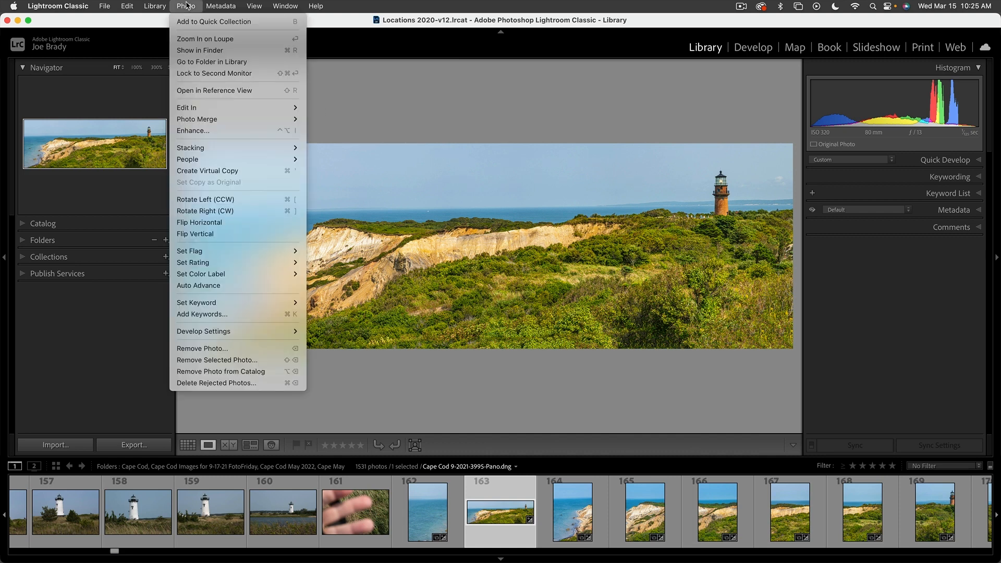
pyautogui.click(186, 5)
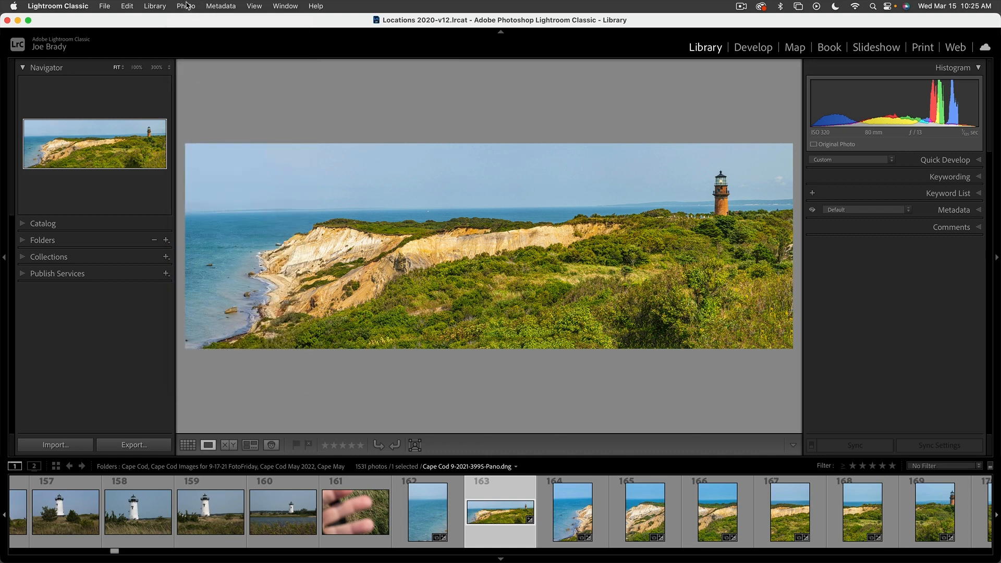
pyautogui.press('i')
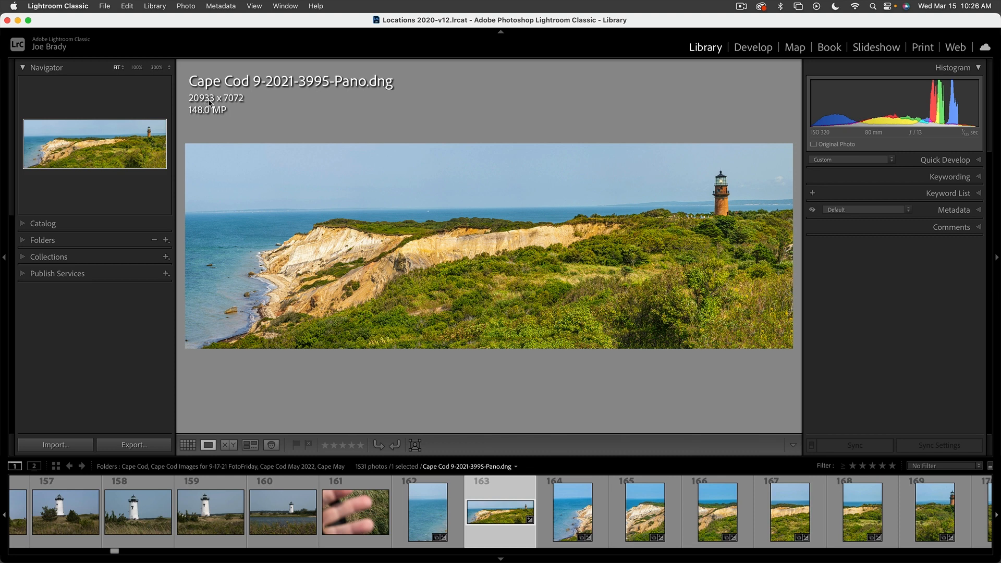
pyautogui.press('i')
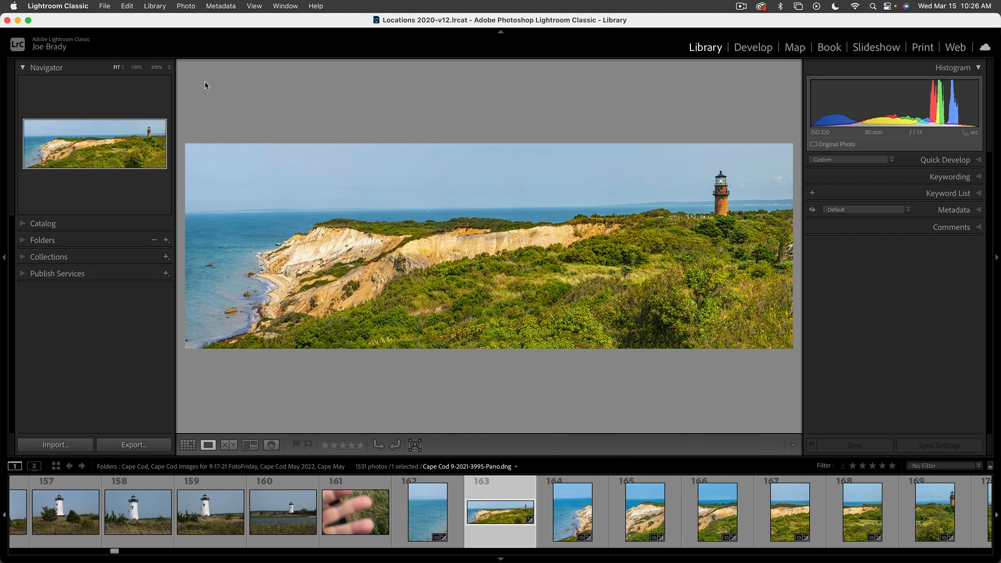
# Send the Cape Cod panorama to Photoshop 2023 via Photo > Edit In
pyautogui.click(186, 6)
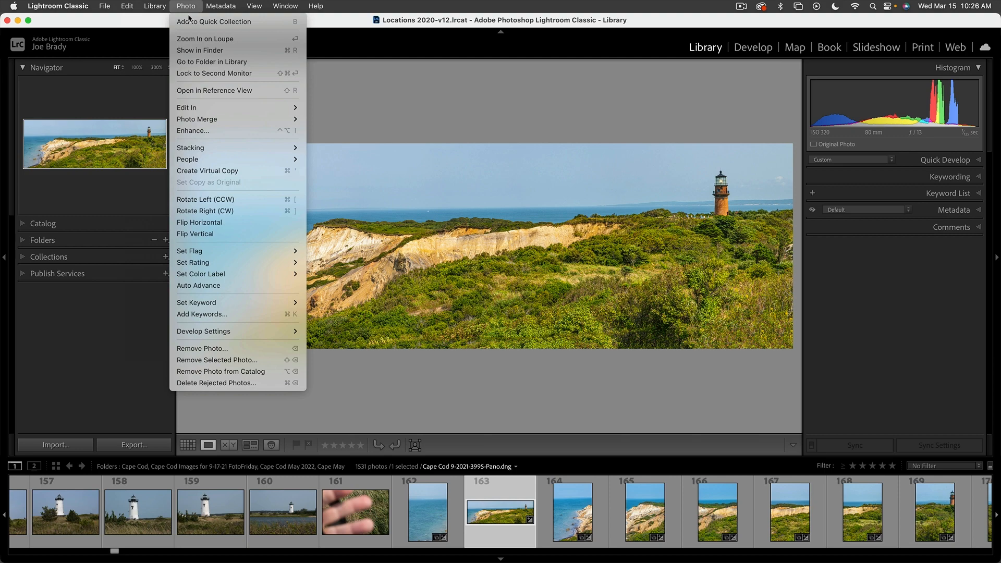
pyautogui.moveTo(193, 108)
pyautogui.click(341, 109)
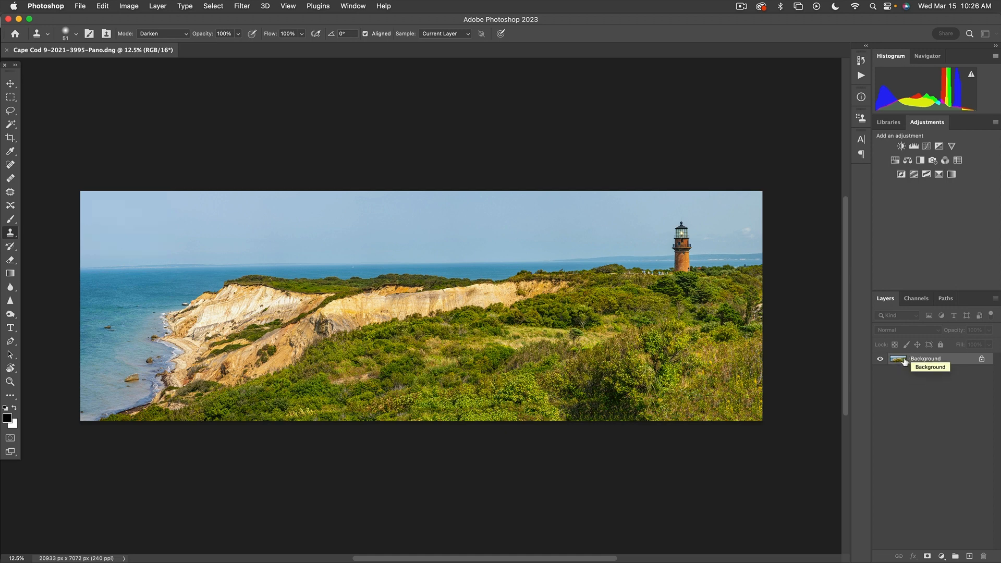
# Duplicate the Background onto Layer 1 with Cmd+J and turn on the rulers
pyautogui.press('super+j')
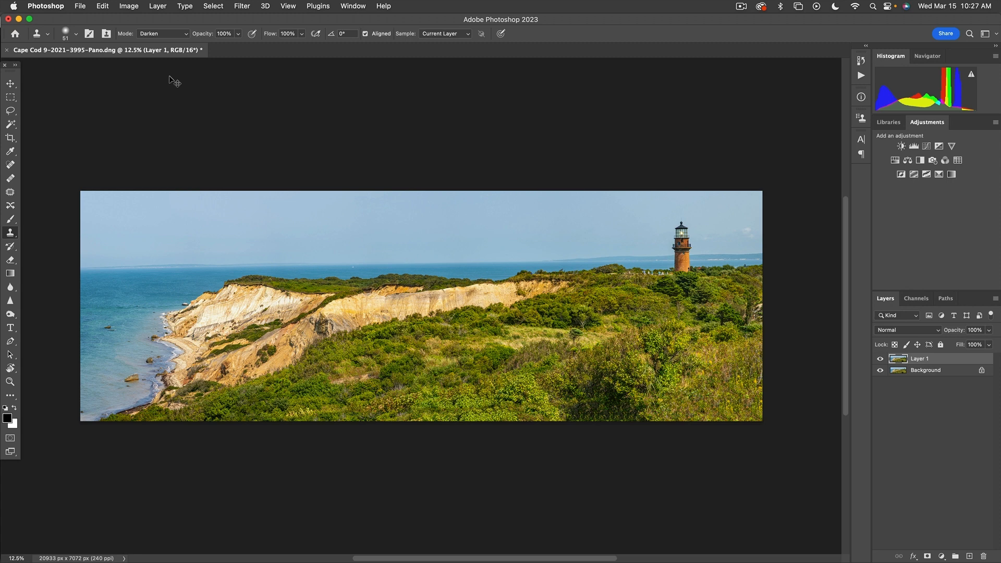
pyautogui.press('super+r')
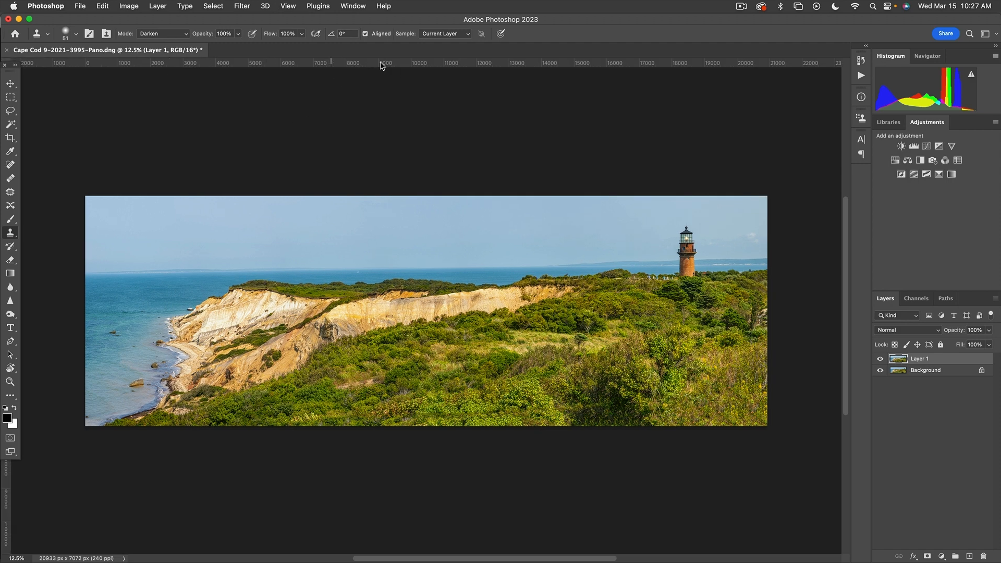
# Drag a horizontal guide from the top ruler onto the sea horizon at about 2139.5 px
pyautogui.moveTo(382, 64); pyautogui.dragTo(390, 265)
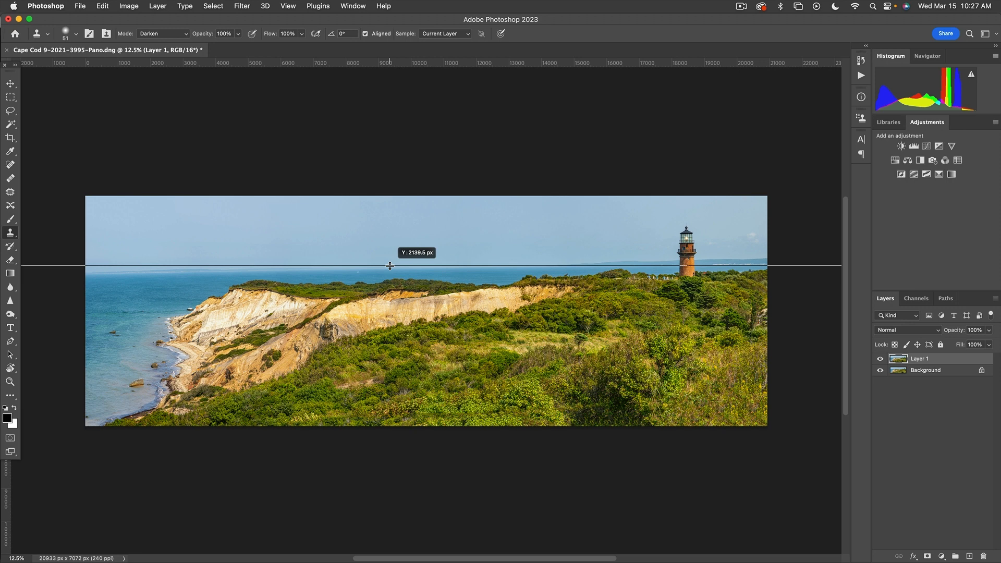
pyautogui.moveTo(390, 266); pyautogui.dragTo(389, 265)
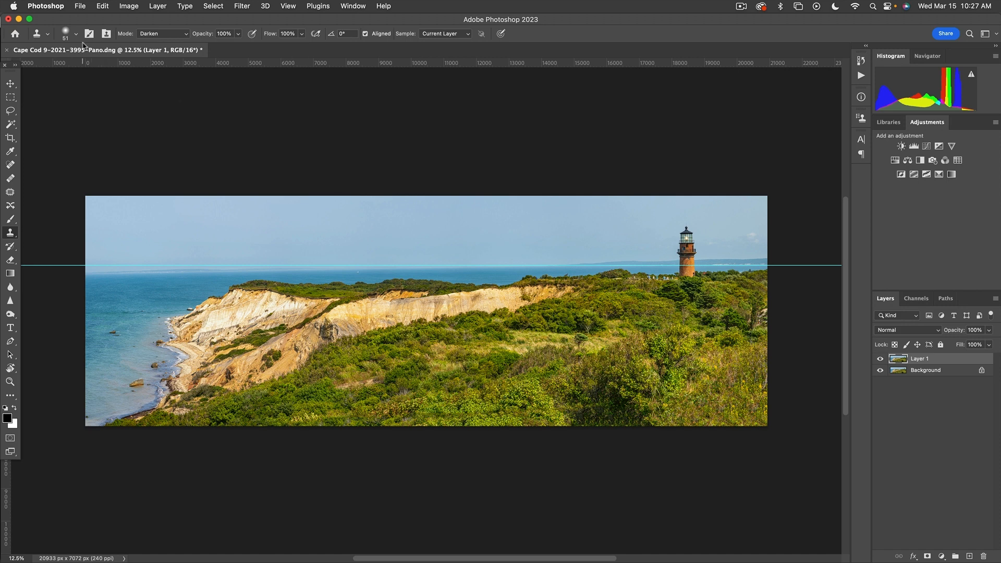
pyautogui.click(102, 6)
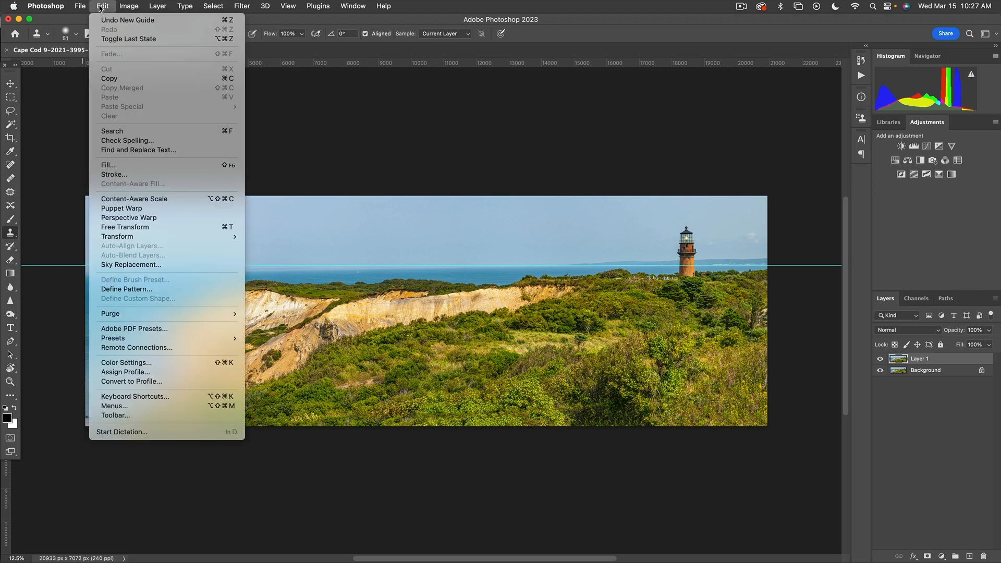
# Free-transform Layer 1, rotating about -0.1° to level the horizon on the guide, then hide rulers
pyautogui.click(226, 230)
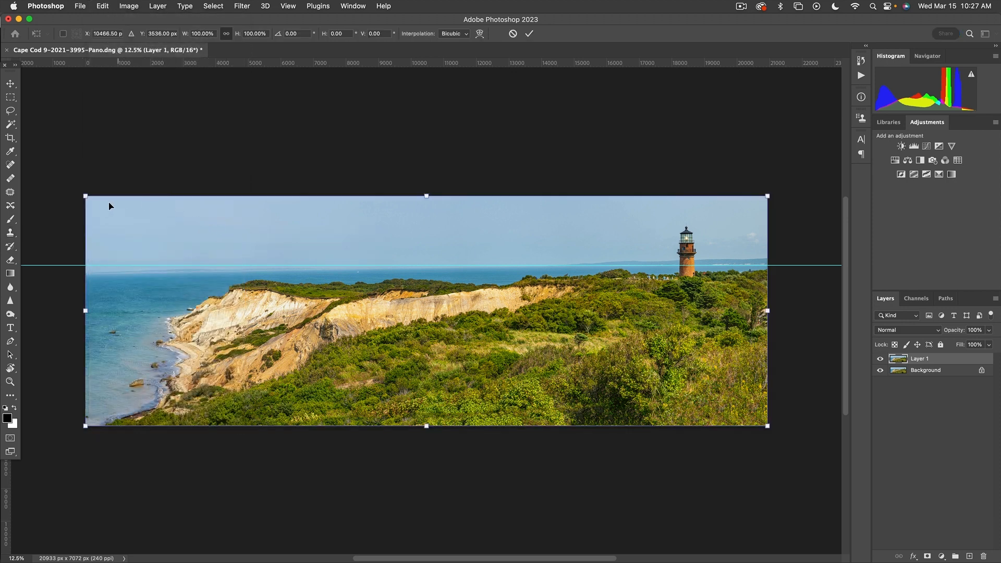
pyautogui.moveTo(85, 196); pyautogui.dragTo(86, 197)
pyautogui.hotkey('ctrl', 'z')
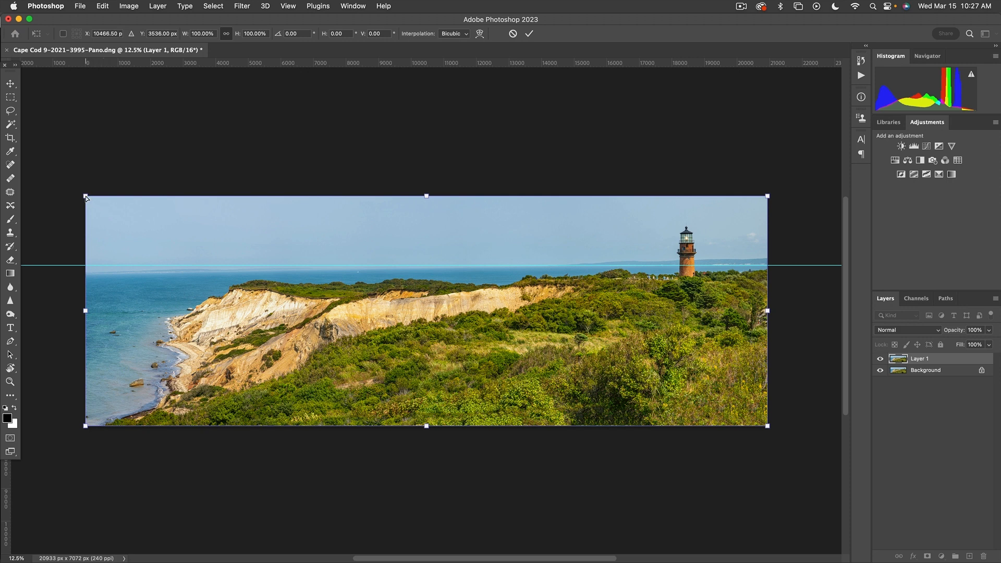
pyautogui.moveTo(85, 195); pyautogui.dragTo(86, 184)
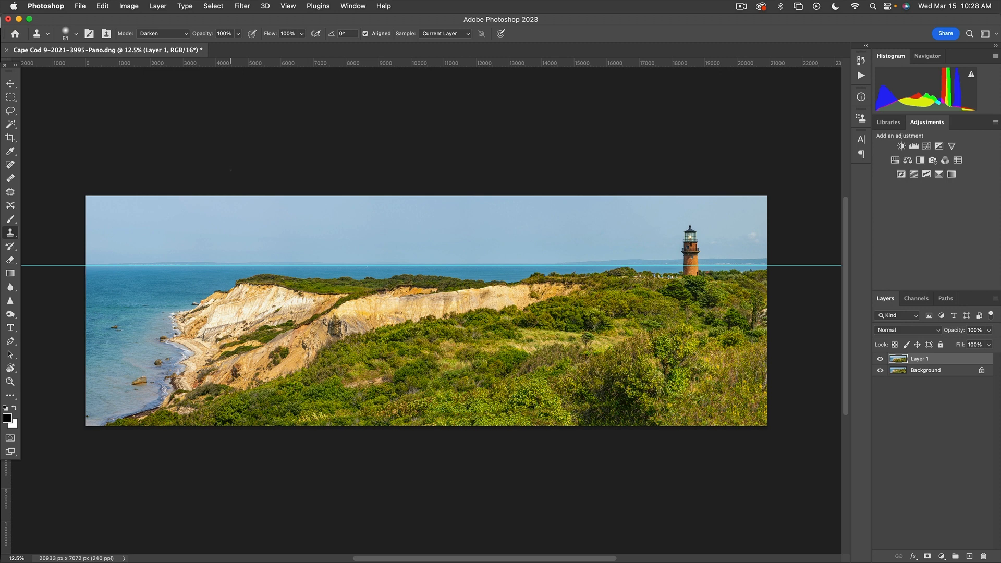
pyautogui.press('super+r')
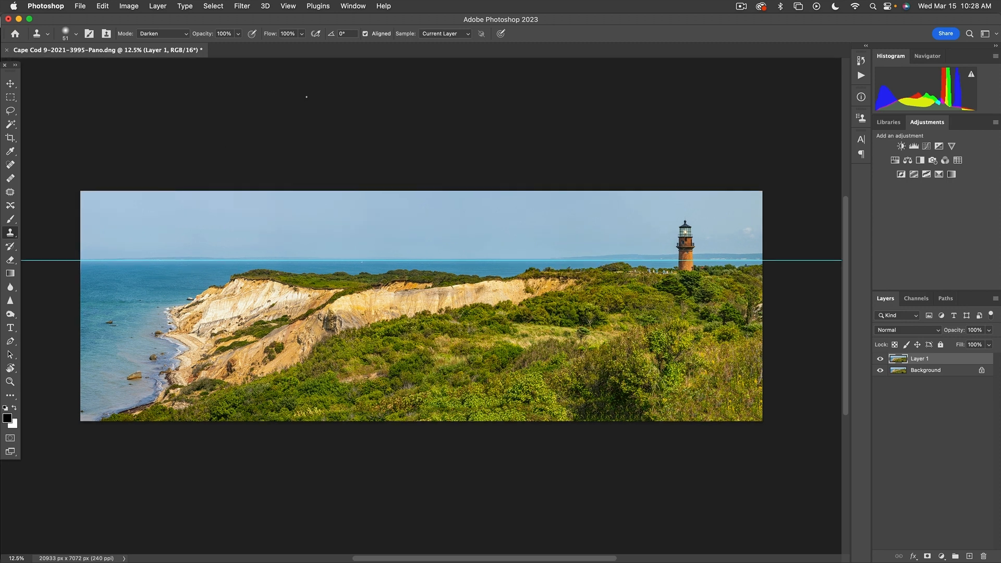
# Clear the horizon guide from the document with View > Guides > Clear Guides
pyautogui.click(288, 5)
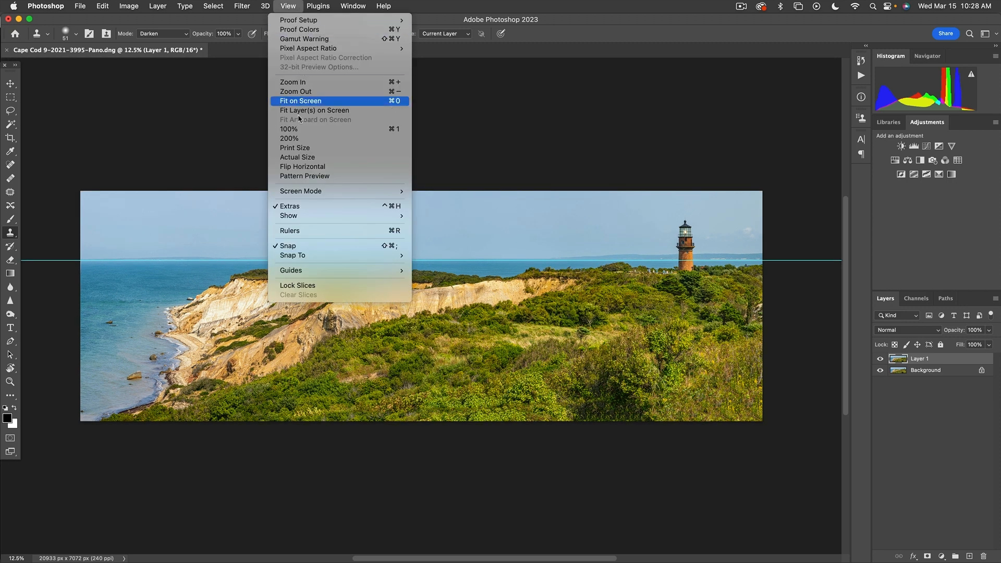
pyautogui.moveTo(301, 271)
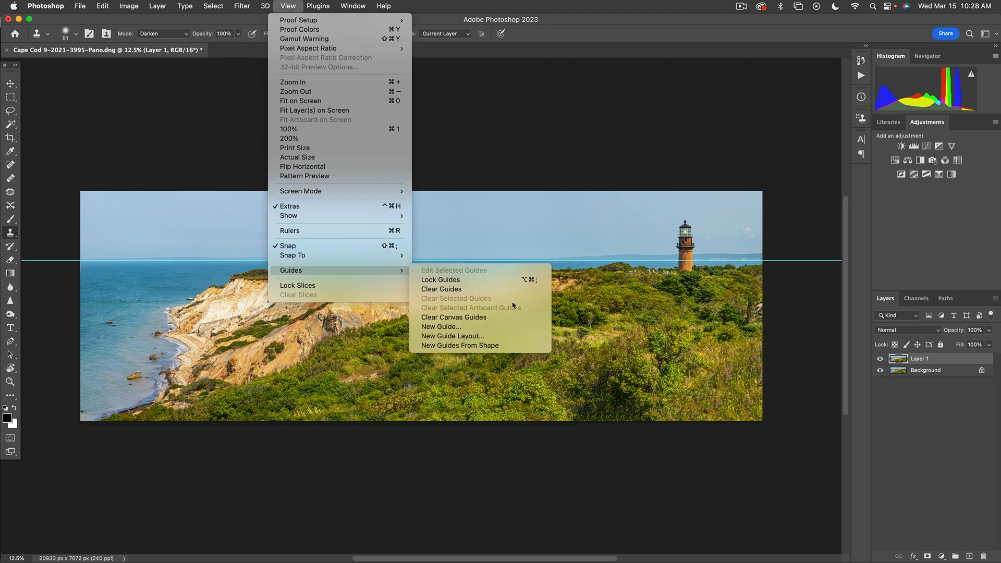
pyautogui.click(462, 290)
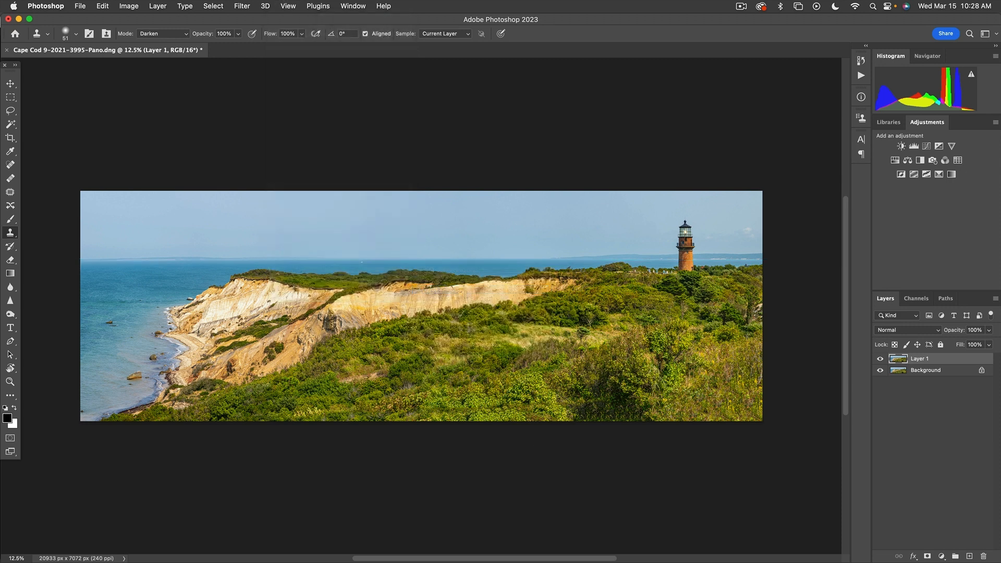
# Zoom in with the Zoom tool on the shrubs along the panorama's bottom edge
pyautogui.click(10, 382)
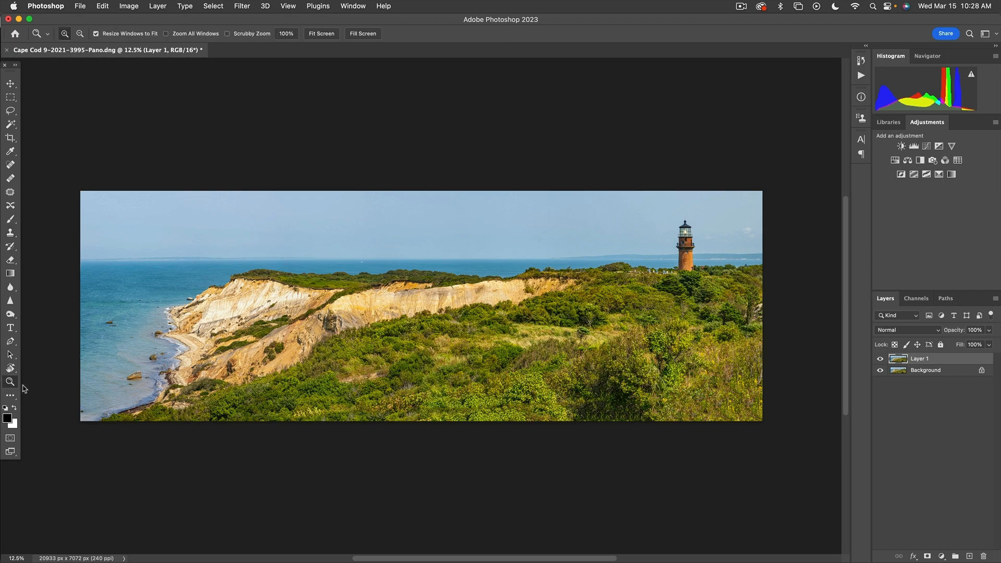
pyautogui.click(503, 418)
pyautogui.click(504, 419)
# Magnify the bottom shrubs to 33.3%, pan down to the lowest ones, and reselect the Clone Stamp
pyautogui.click(503, 419)
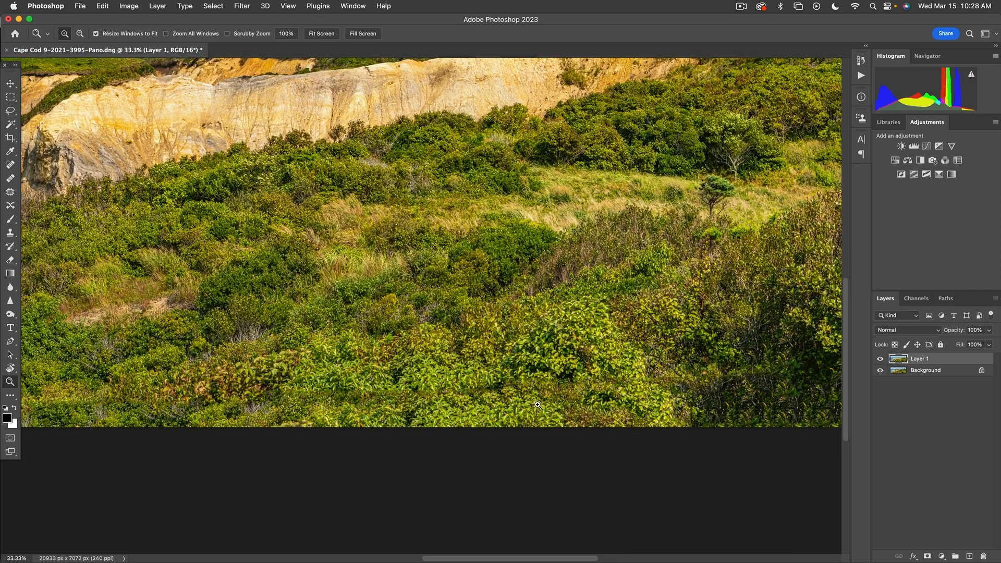
pyautogui.moveTo(537, 366); pyautogui.dragTo(540, 280)
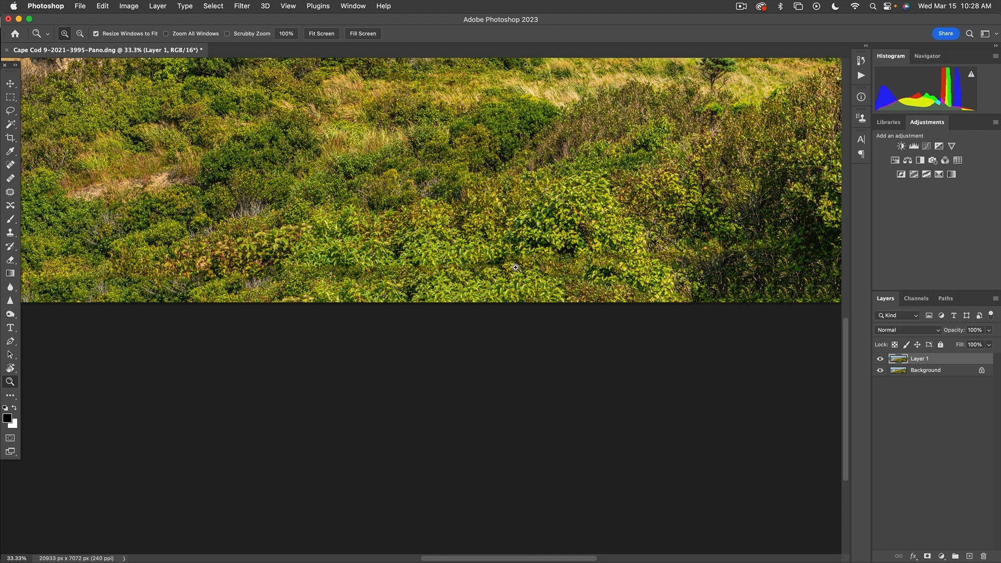
pyautogui.click(11, 233)
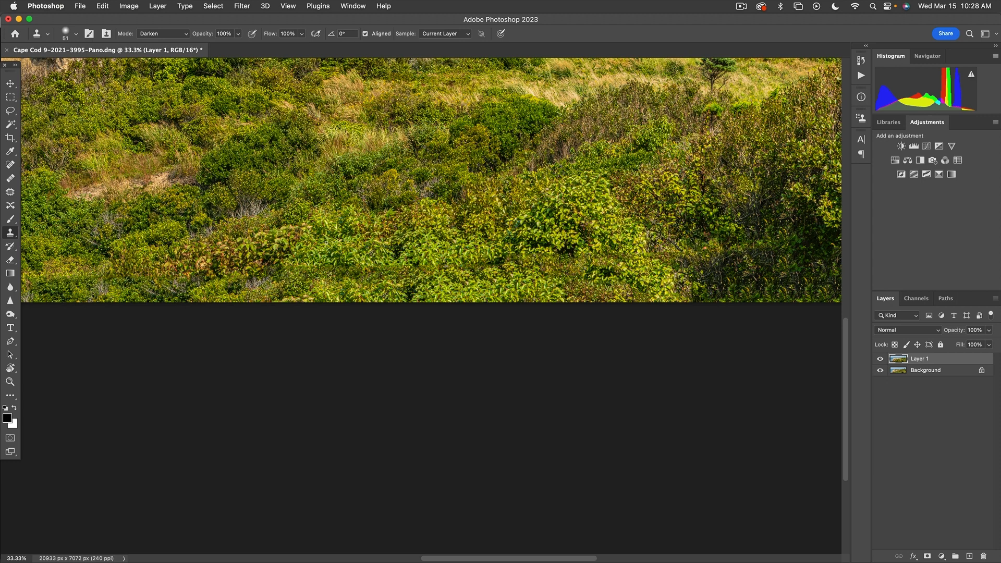
pyautogui.hscroll(-2, 349, 246)
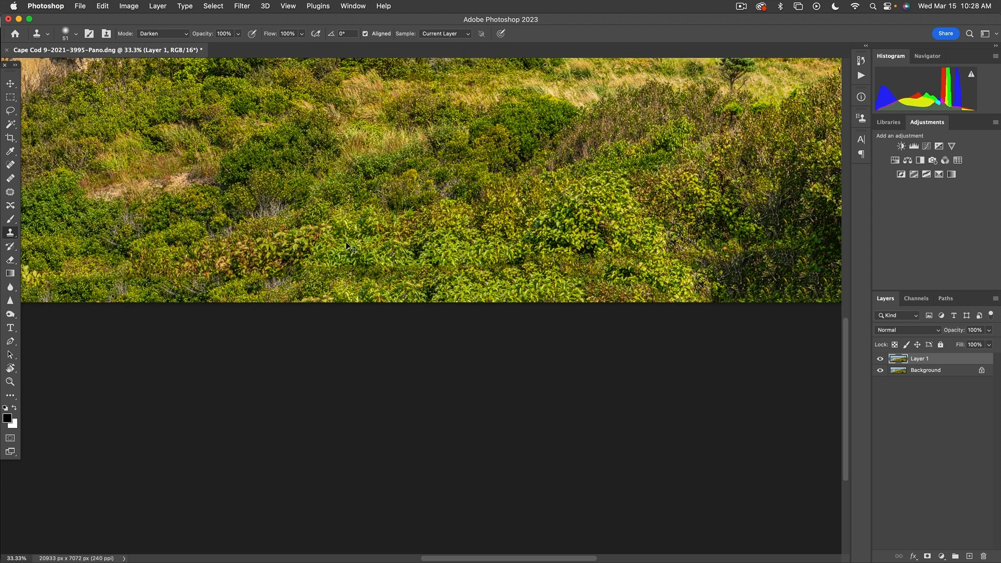
# Set the Clone Stamp brush to 500 px with 24% hardness
pyautogui.press('super+z')
pyautogui.moveTo(344, 241)
pyautogui.mouseDown()
pyautogui.moveTo(414, 243)
pyautogui.moveTo(399, 241)
pyautogui.moveTo(380, 271)
pyautogui.mouseUp()
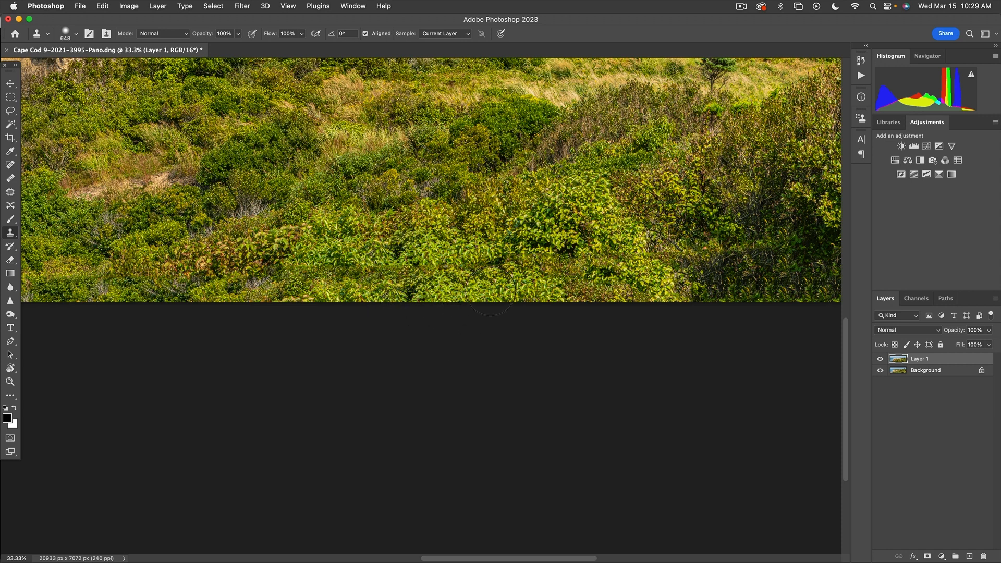
pyautogui.moveTo(484, 249); pyautogui.dragTo(456, 248)
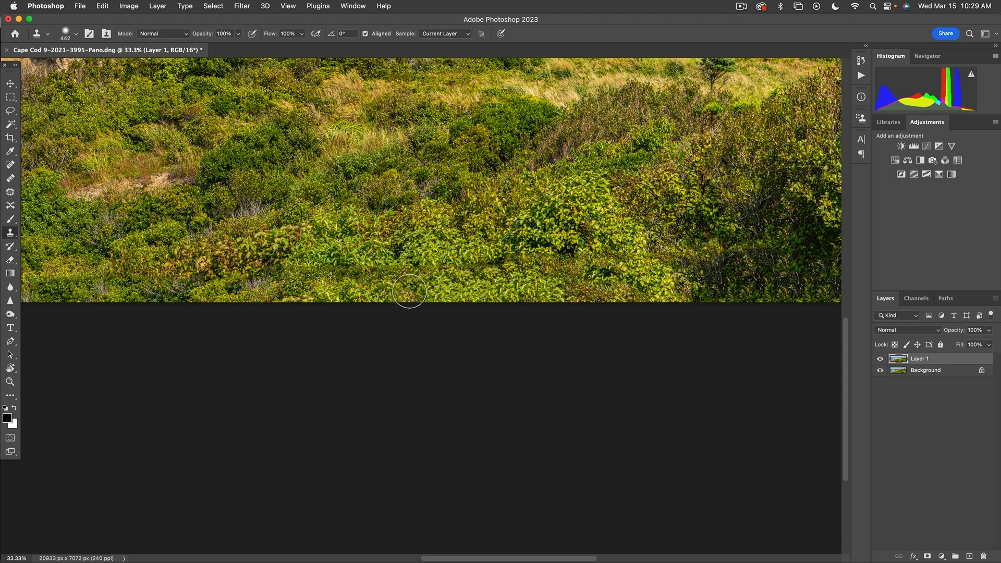
# Sample nearby bushes and clone shrub texture along the panorama's bottom edge
pyautogui.moveTo(409, 280); pyautogui.dragTo(355, 299)
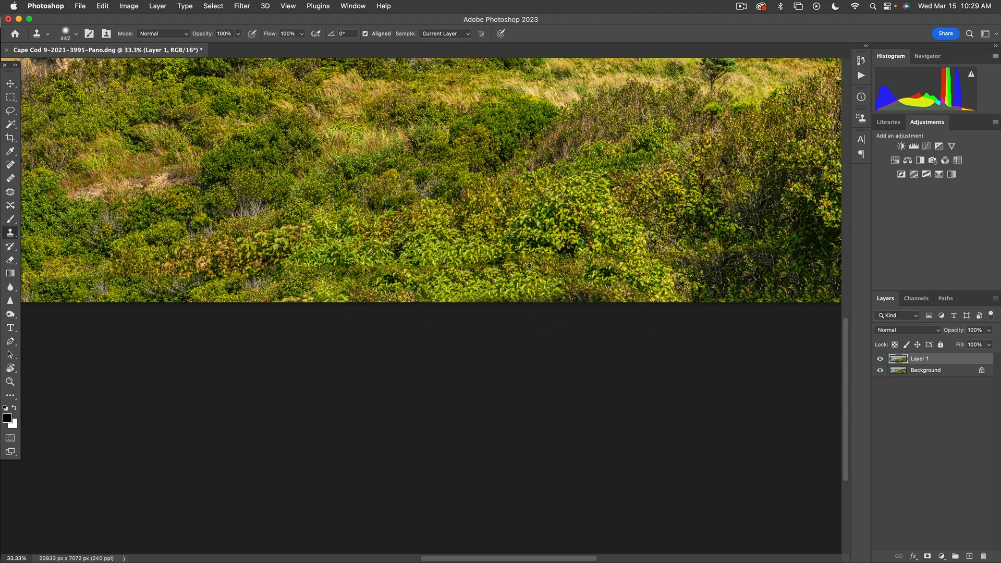
pyautogui.keyDown('alt'); pyautogui.click(204, 231); pyautogui.keyUp('alt')
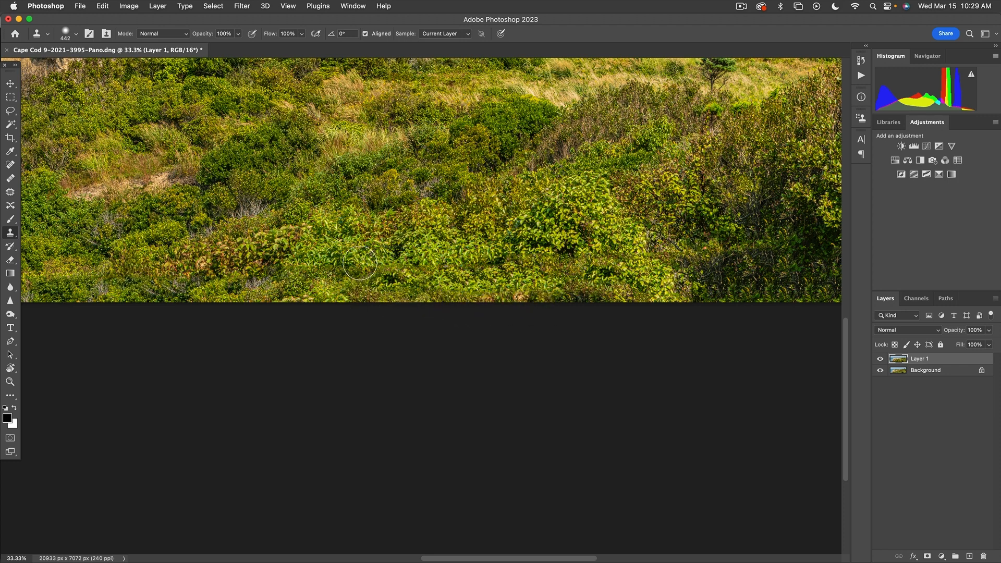
pyautogui.moveTo(546, 302)
pyautogui.mouseDown()
pyautogui.moveTo(611, 307)
pyautogui.moveTo(355, 304)
pyautogui.mouseUp()
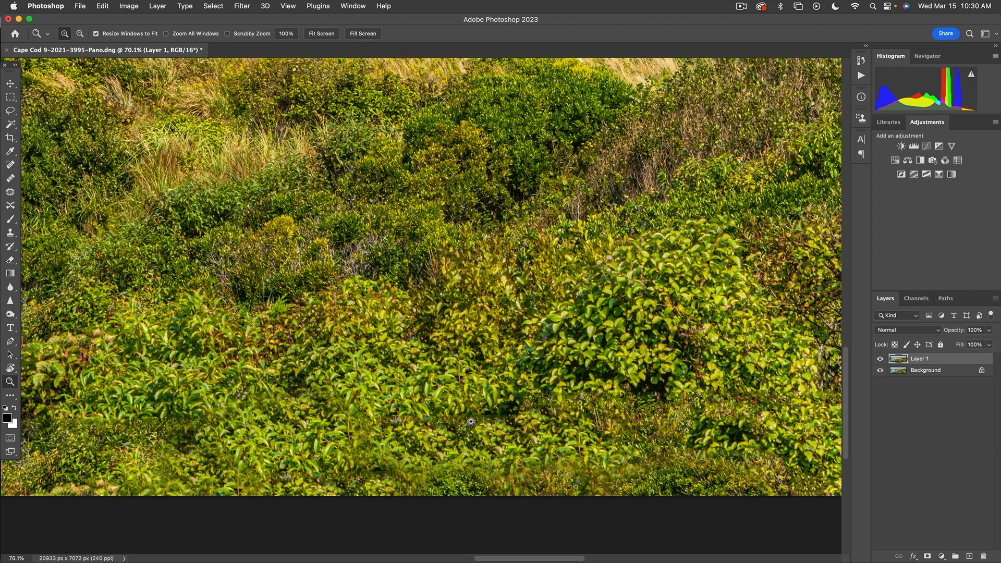
# Switch back to the Clone Stamp and resize its brush to 237 px
pyautogui.press('a')
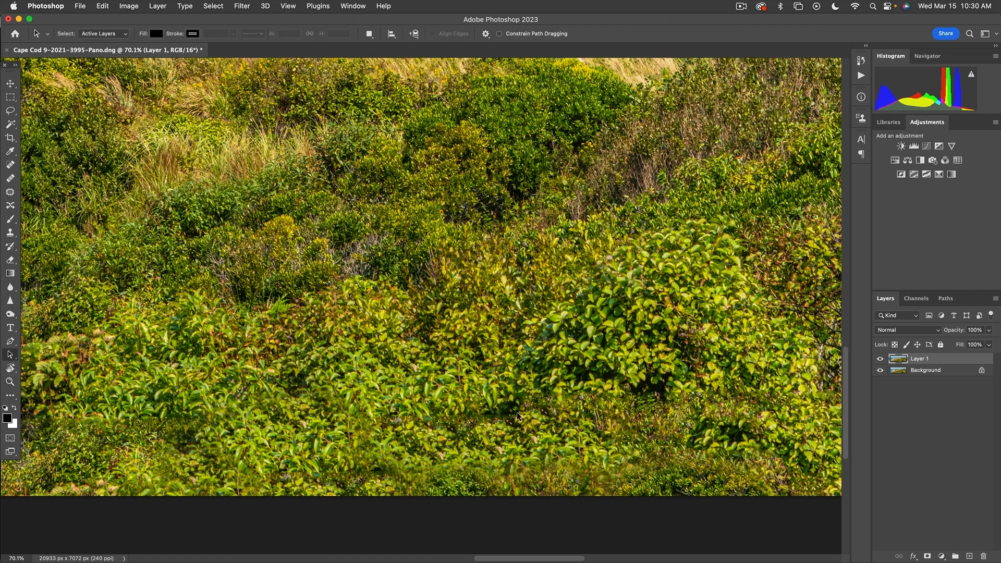
pyautogui.rightClick(585, 411)
pyautogui.click(515, 411)
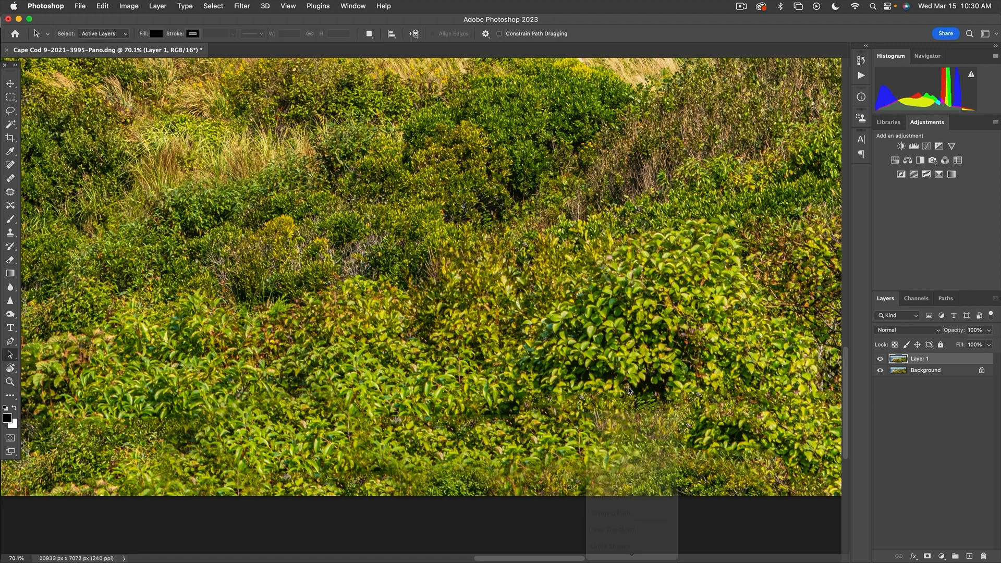
pyautogui.press('s')
pyautogui.moveTo(372, 389); pyautogui.dragTo(370, 391)
# Sample leaves and clone them over the dark patches in the lower shrubs, then fit the panorama on screen
pyautogui.keyDown('alt'); pyautogui.click(670, 473); pyautogui.keyUp('alt')
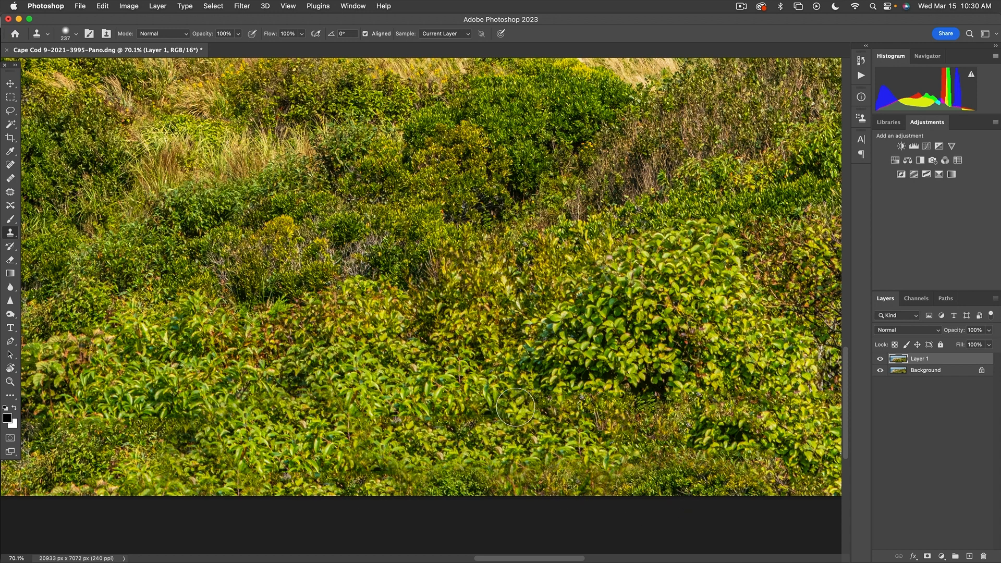
pyautogui.moveTo(516, 410); pyautogui.dragTo(522, 416)
pyautogui.keyDown('alt'); pyautogui.click(701, 464); pyautogui.keyUp('alt')
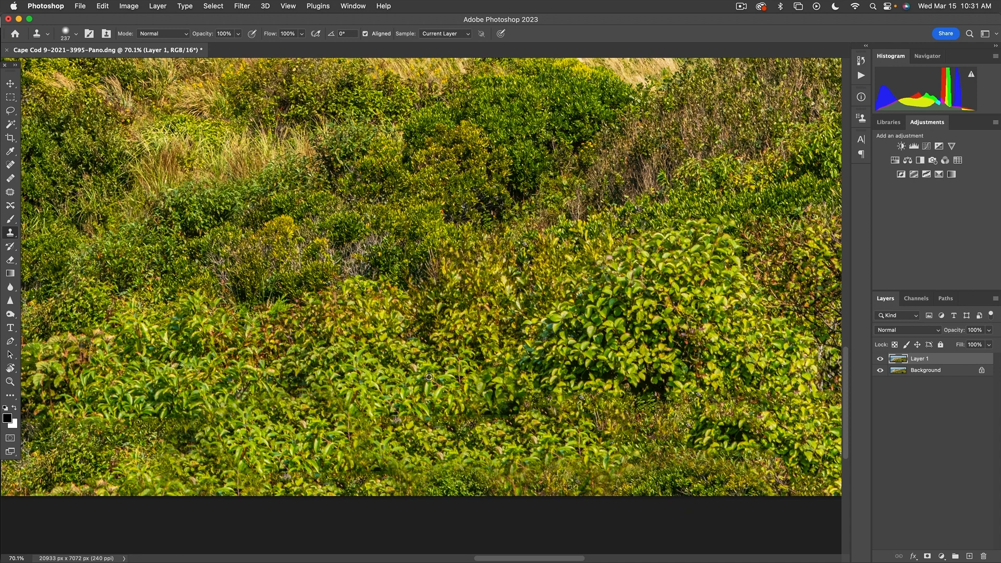
pyautogui.keyDown('alt'); pyautogui.click(352, 357); pyautogui.keyUp('alt')
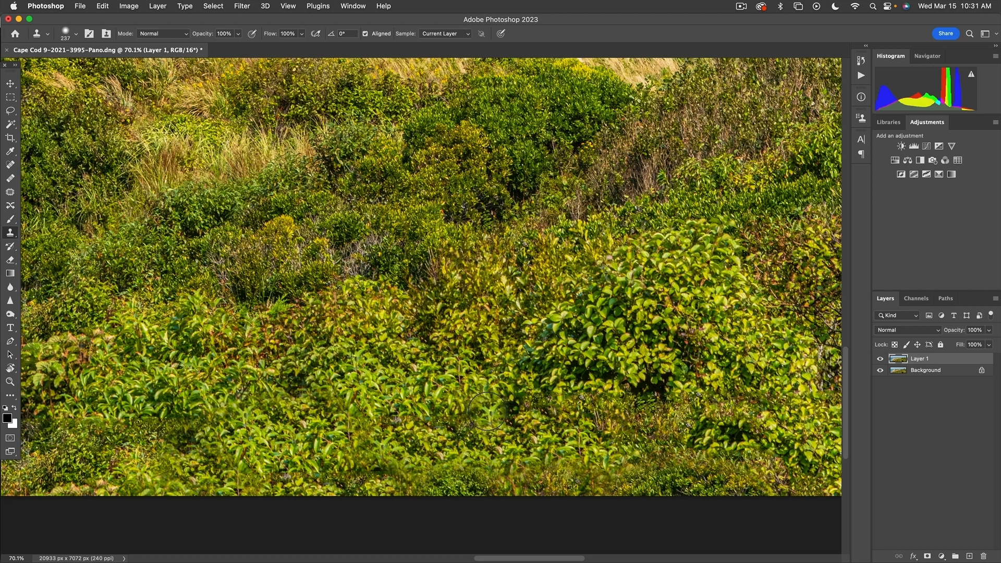
pyautogui.moveTo(483, 412)
pyautogui.mouseDown()
pyautogui.moveTo(494, 410)
pyautogui.moveTo(459, 415)
pyautogui.mouseUp()
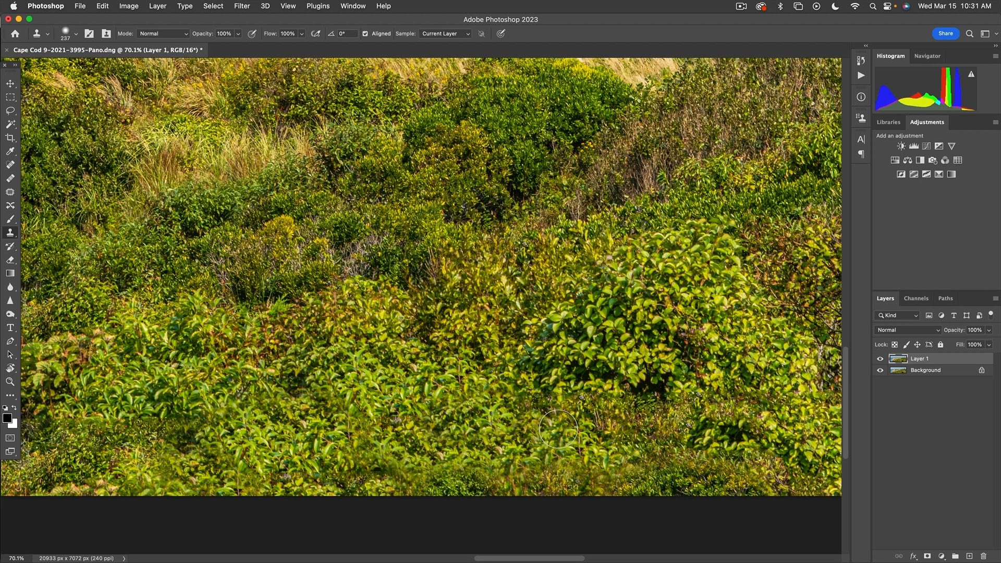
pyautogui.moveTo(645, 416); pyautogui.dragTo(349, 397)
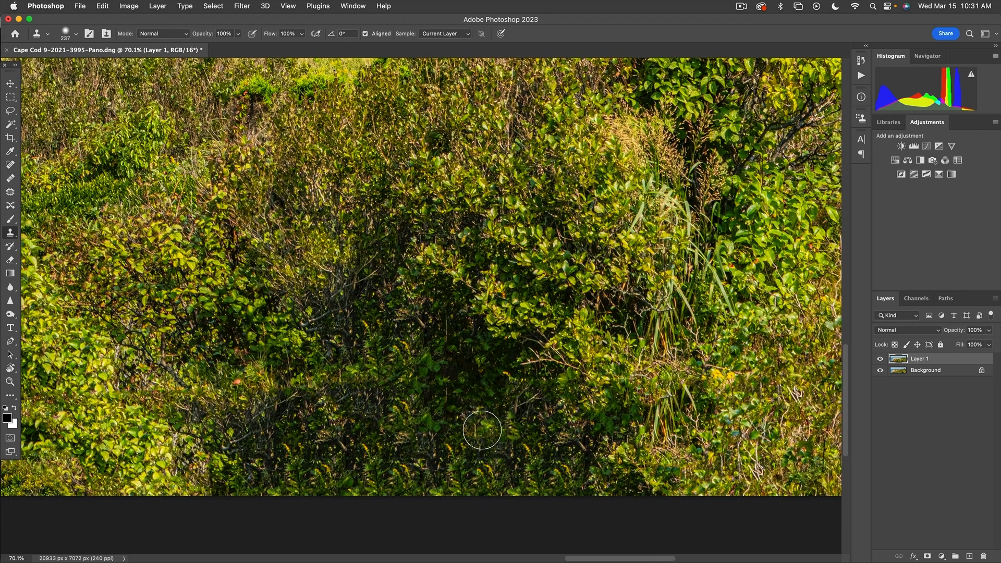
pyautogui.press('super+0')
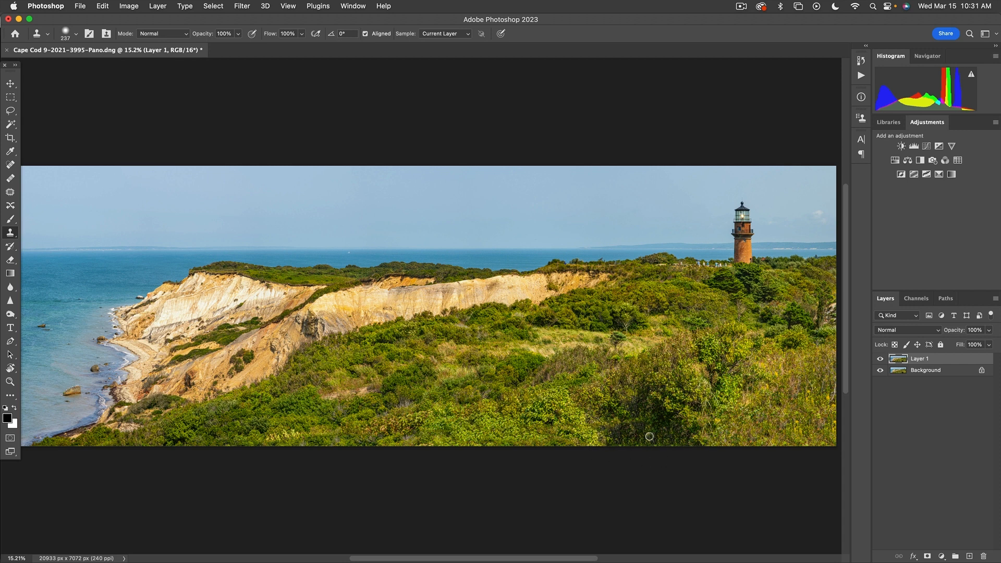
# Zoom into the lower shrubs and clone foliage along the bottom edge from sampled sources
pyautogui.press('super+space')
pyautogui.press('super+space')
pyautogui.moveTo(576, 388); pyautogui.dragTo(720, 455)
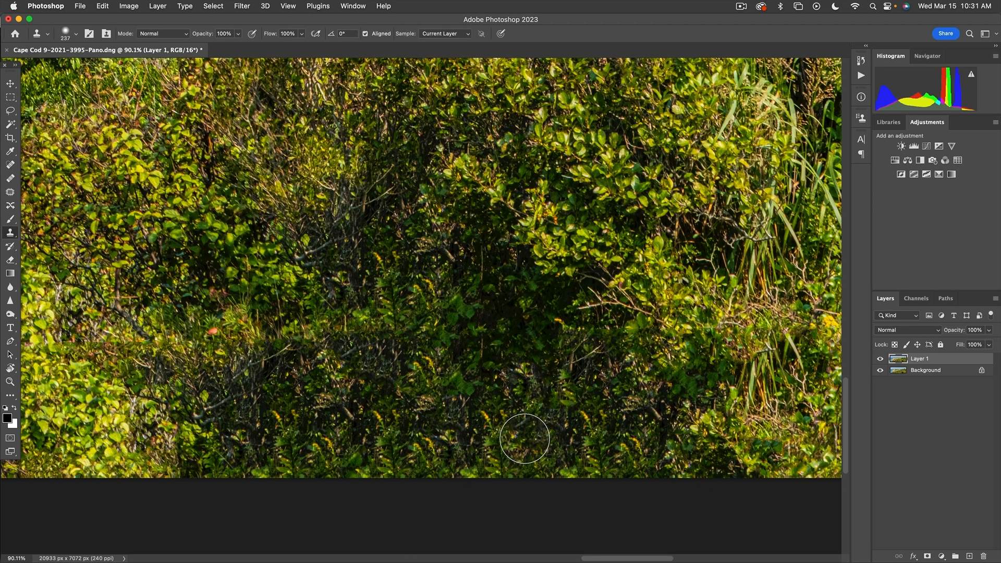
pyautogui.keyDown('alt'); pyautogui.click(498, 382); pyautogui.keyUp('alt')
pyautogui.moveTo(437, 433)
pyautogui.mouseDown()
pyautogui.moveTo(368, 450)
pyautogui.moveTo(361, 466)
pyautogui.moveTo(404, 465)
pyautogui.mouseUp()
pyautogui.keyDown('alt'); pyautogui.click(371, 381); pyautogui.keyUp('alt')
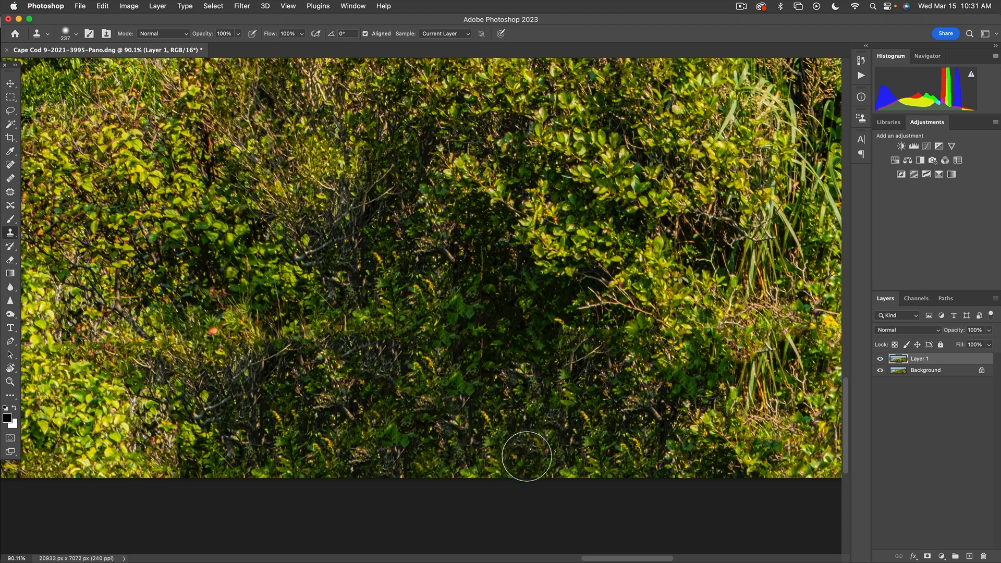
pyautogui.moveTo(532, 459)
pyautogui.mouseDown()
pyautogui.moveTo(564, 472)
pyautogui.moveTo(582, 422)
pyautogui.moveTo(580, 438)
pyautogui.moveTo(634, 436)
pyautogui.moveTo(644, 468)
pyautogui.mouseUp()
# Replace the yellow flowers and dark bottom foliage with cloned leaves and a sampled branch
pyautogui.keyDown('alt'); pyautogui.click(561, 400); pyautogui.keyUp('alt')
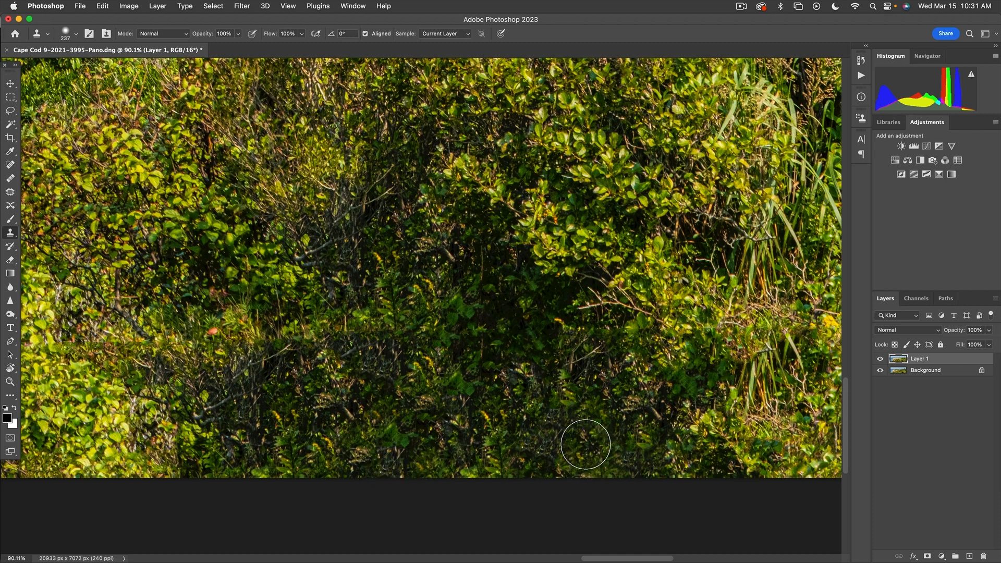
pyautogui.click(390, 452)
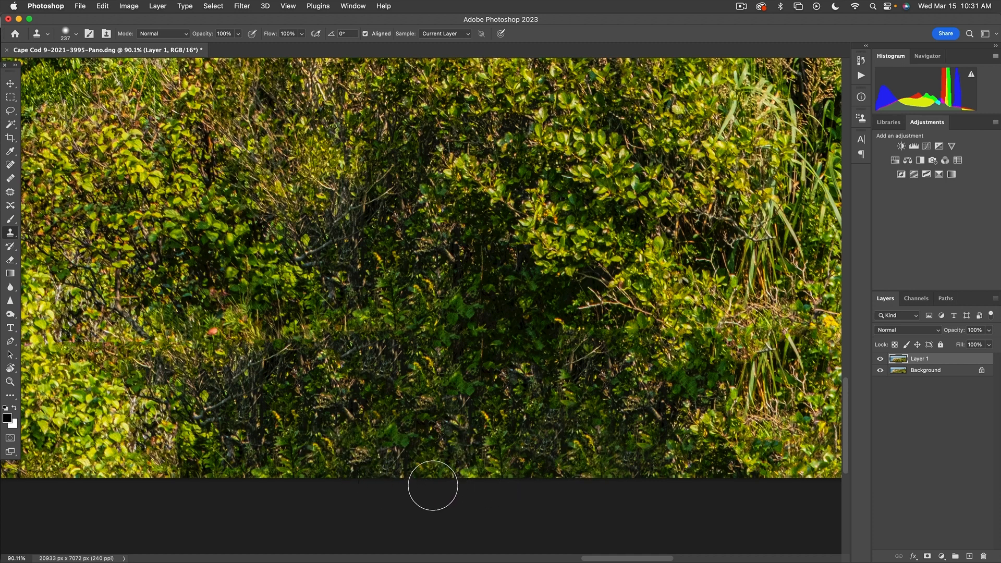
pyautogui.moveTo(295, 472); pyautogui.dragTo(215, 456)
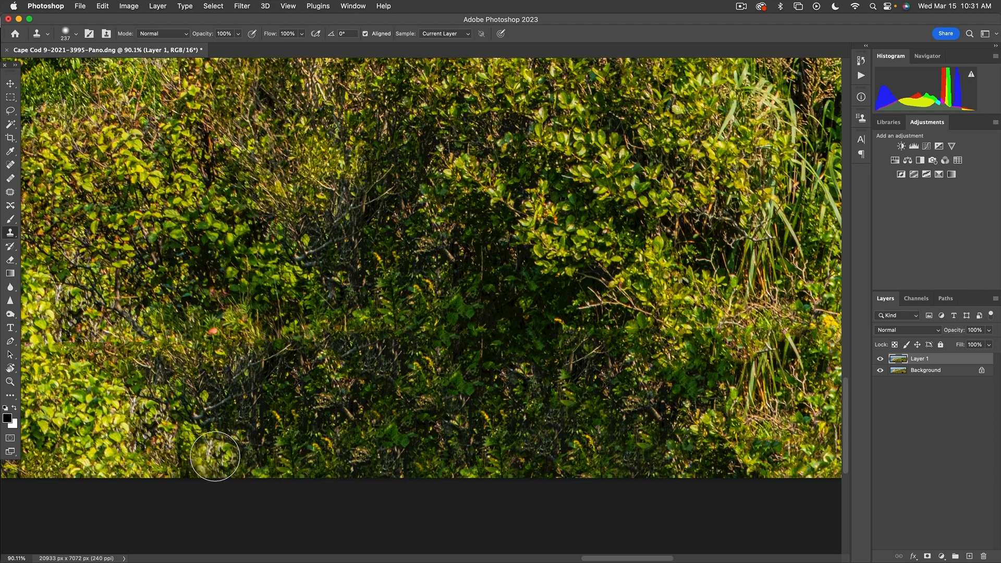
pyautogui.keyDown('alt'); pyautogui.click(221, 421); pyautogui.keyUp('alt')
pyautogui.moveTo(334, 454); pyautogui.dragTo(327, 452)
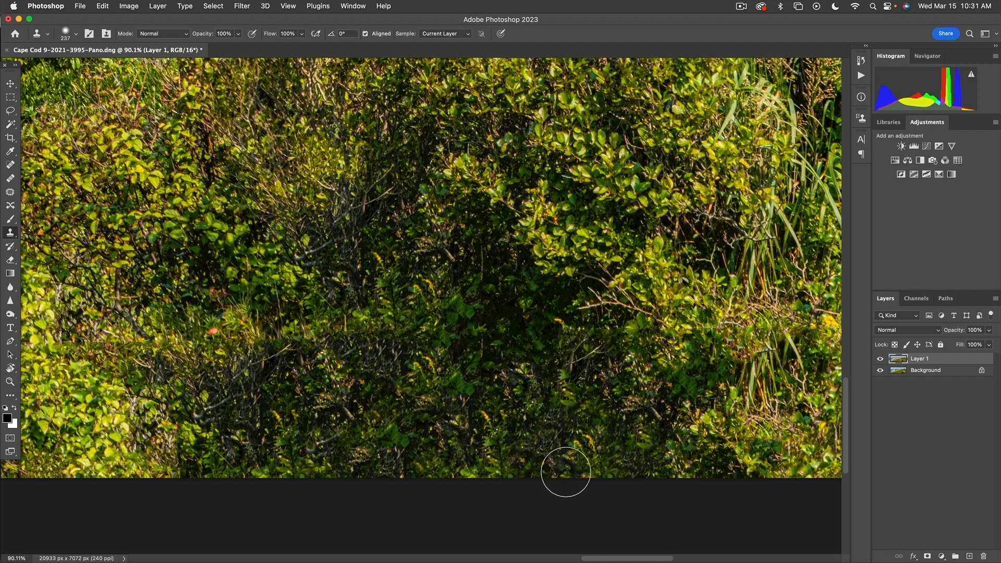
pyautogui.moveTo(646, 440); pyautogui.dragTo(287, 433)
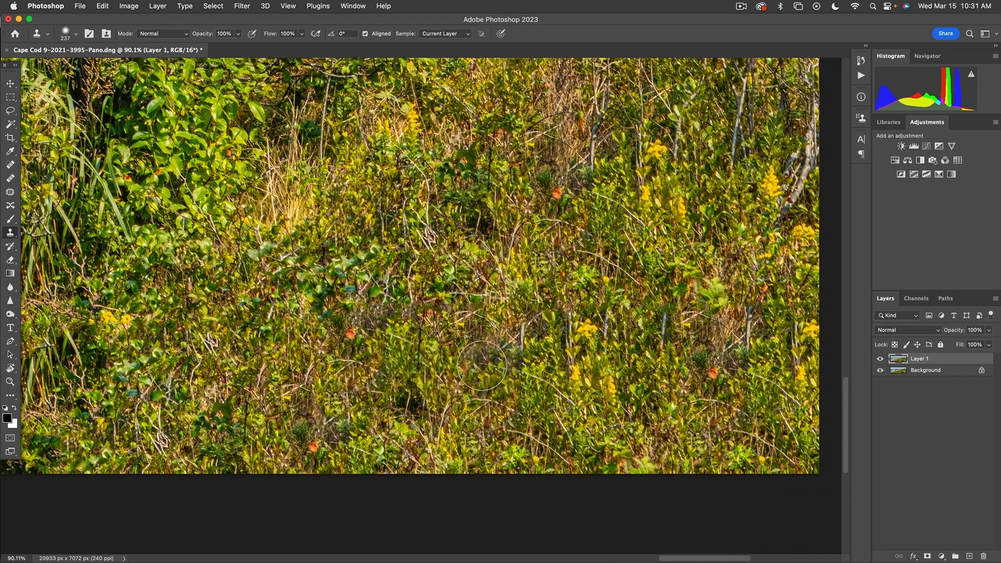
# Clone green foliage over the red flowers in the hillside shrubs
pyautogui.click(353, 338)
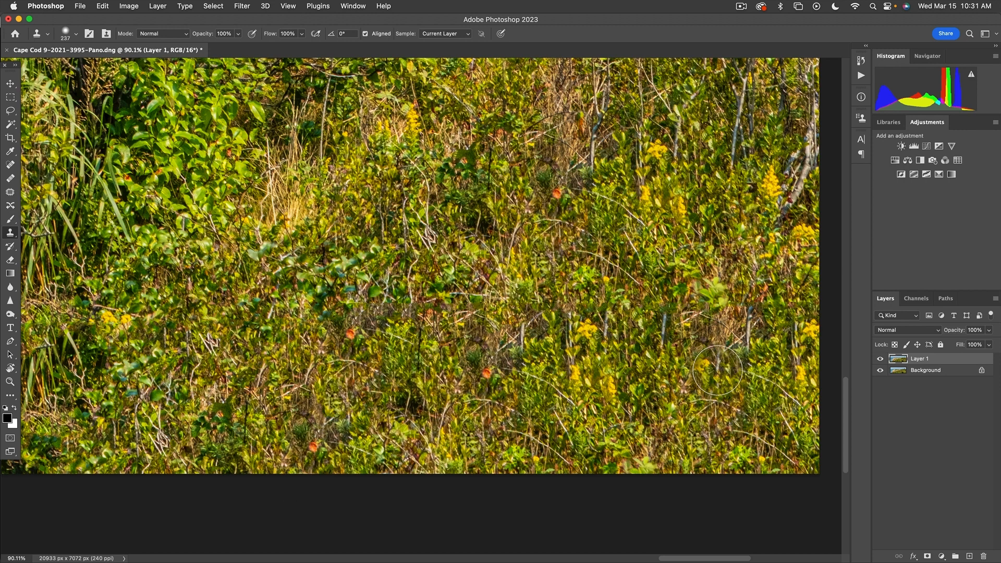
pyautogui.click(487, 371)
pyautogui.click(346, 334)
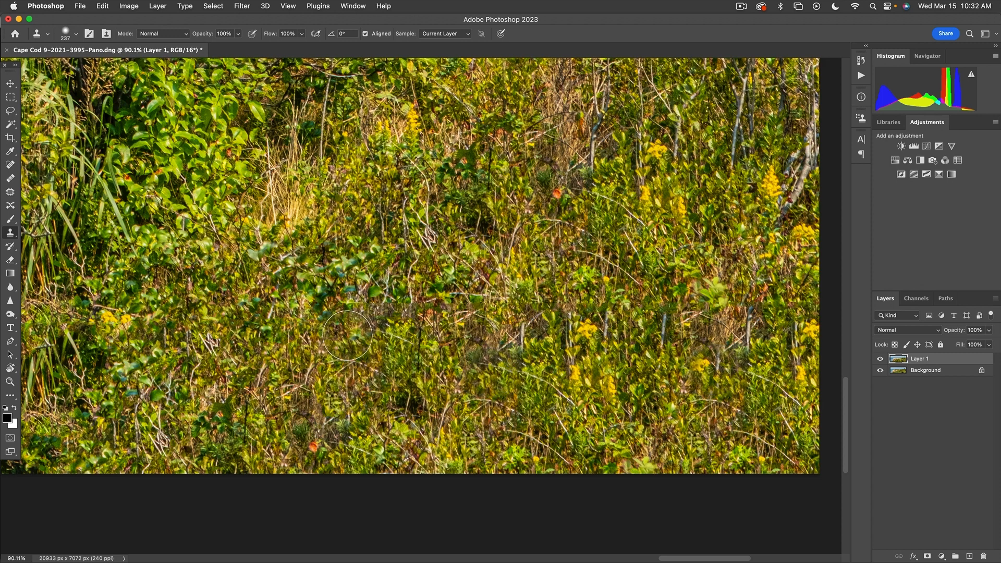
pyautogui.moveTo(672, 393)
pyautogui.mouseDown()
pyautogui.moveTo(404, 412)
pyautogui.moveTo(568, 437)
pyautogui.mouseUp()
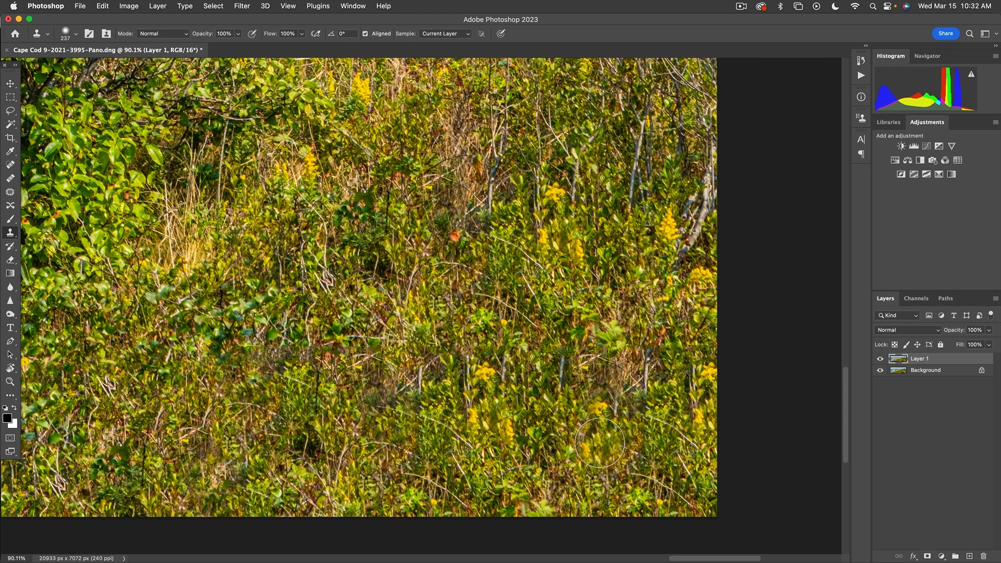
# Sample plain foliage, cover the brown dry patch, and fit the whole panorama in view
pyautogui.keyDown('alt'); pyautogui.click(557, 441); pyautogui.keyUp('alt')
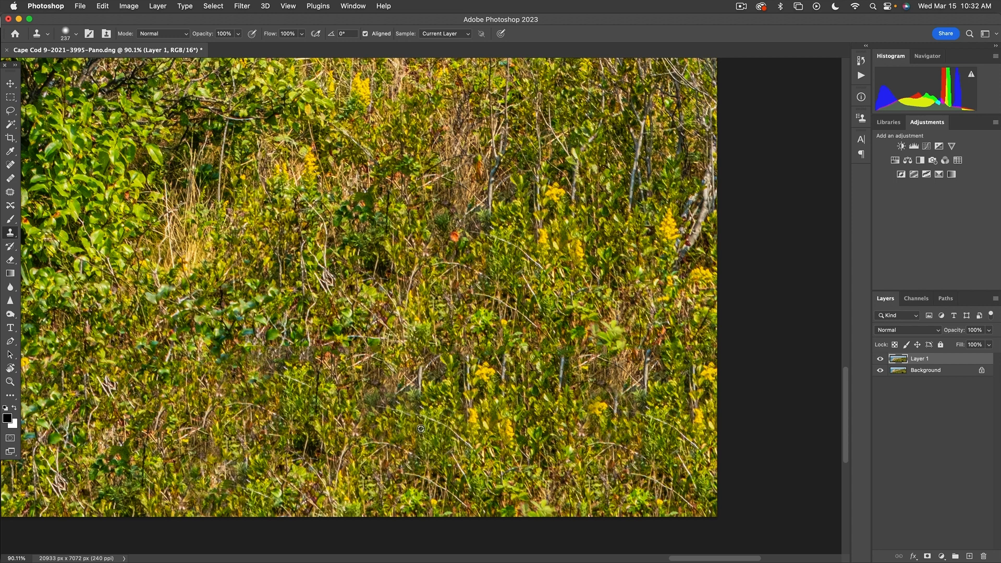
pyautogui.moveTo(608, 388)
pyautogui.mouseDown()
pyautogui.moveTo(646, 378)
pyautogui.moveTo(632, 379)
pyautogui.mouseUp()
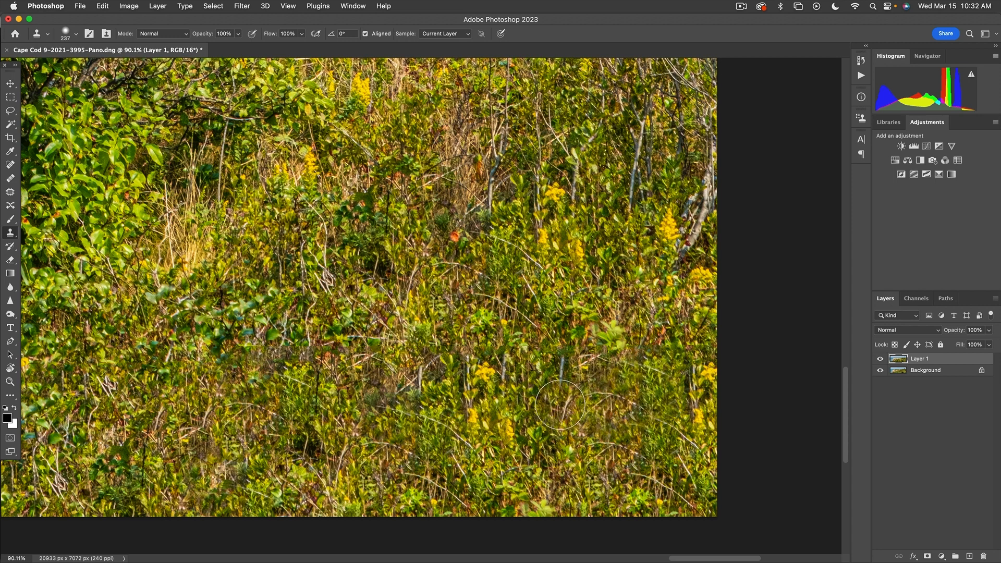
pyautogui.press('super+0')
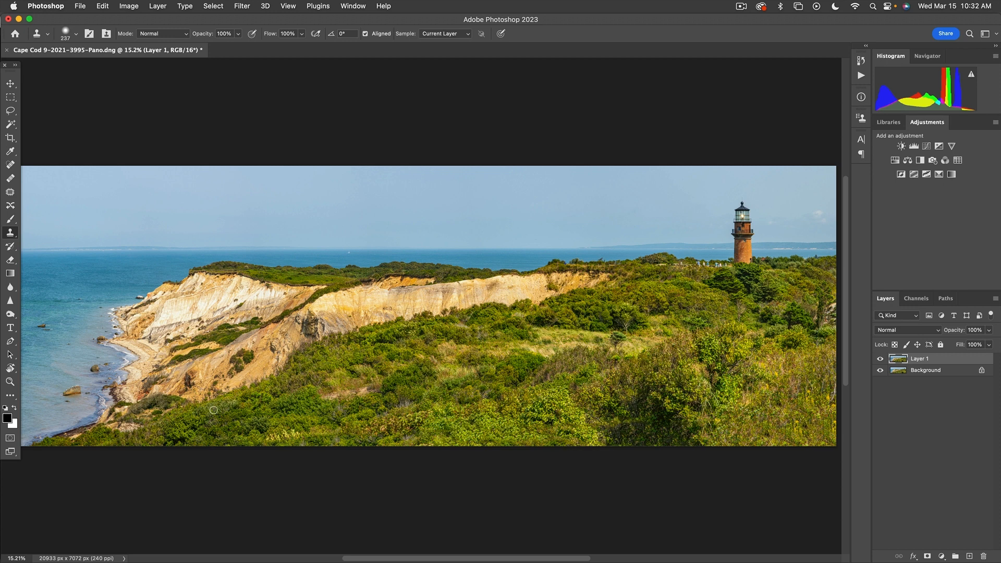
# Flatten Layer 1 into the Background and save Cape Cod 9-2021-3995-Pano-Edit.tif
pyautogui.press('c')
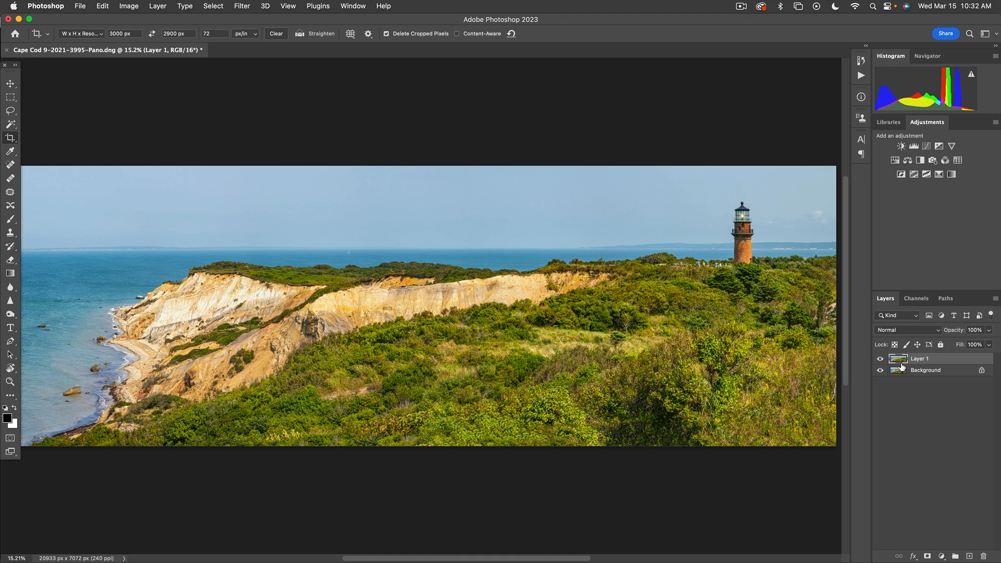
pyautogui.press('super+e')
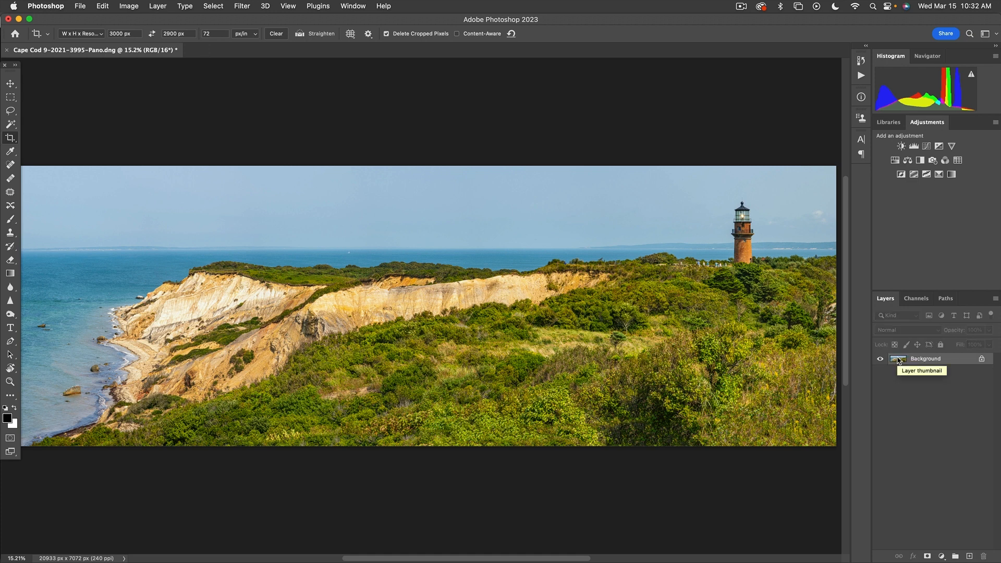
pyautogui.press('super+s')
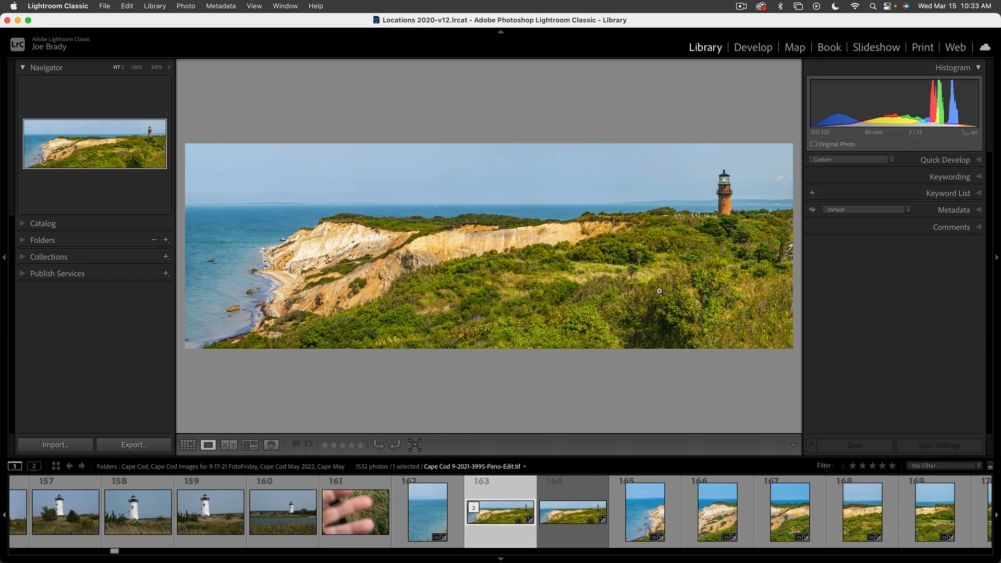
# Crop the panorama in Develop, trimming off the bottom of the photo
pyautogui.press('r')
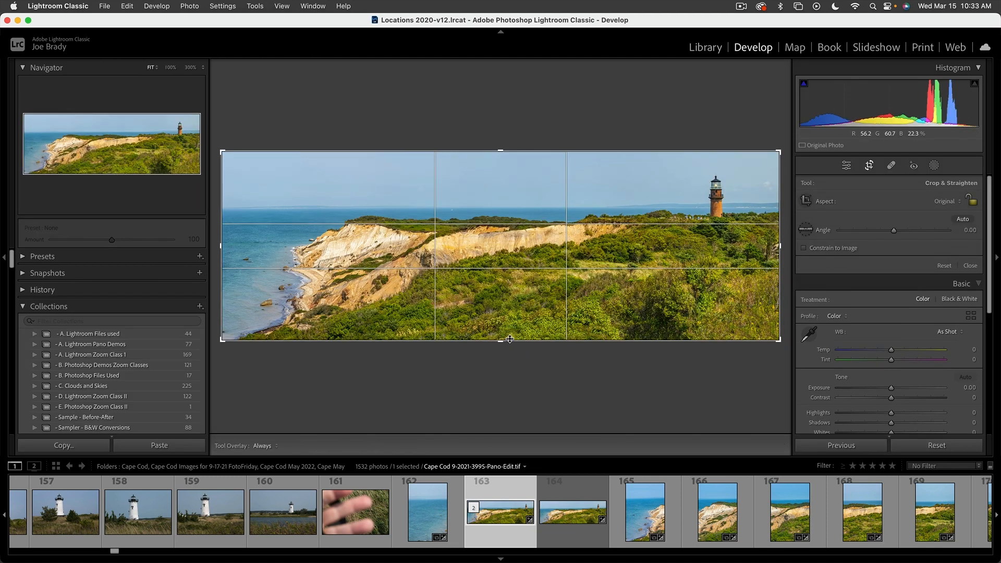
pyautogui.moveTo(501, 341); pyautogui.dragTo(501, 334)
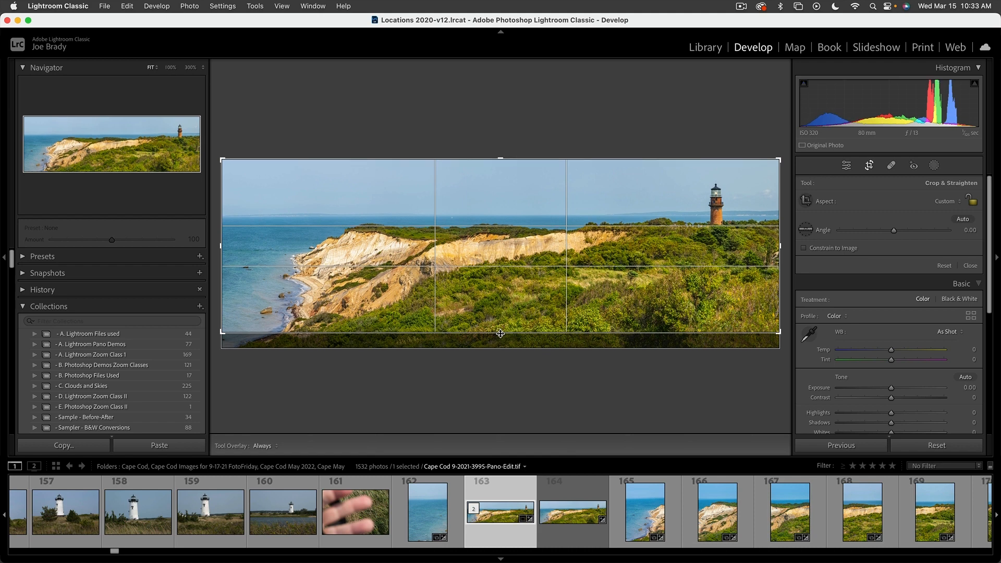
pyautogui.press('Return')
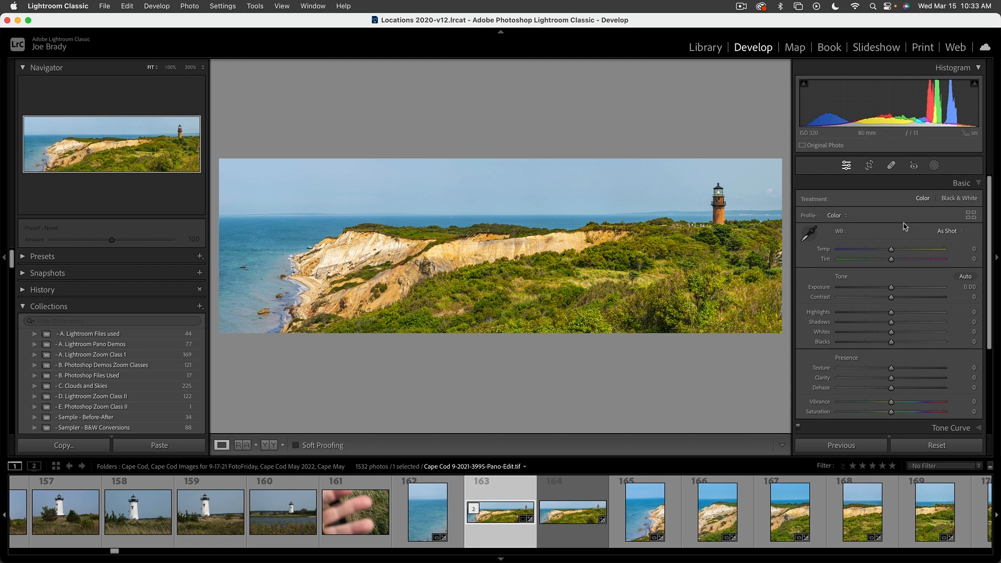
# Re-crop to a 3 x 1 aspect ratio with the photo shifted slightly left
pyautogui.click(870, 166)
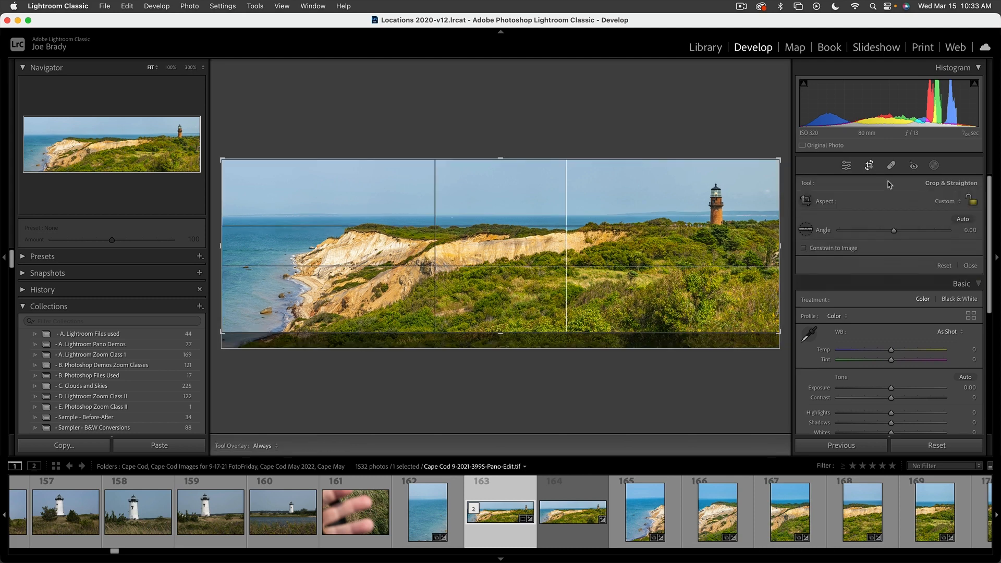
pyautogui.click(951, 206)
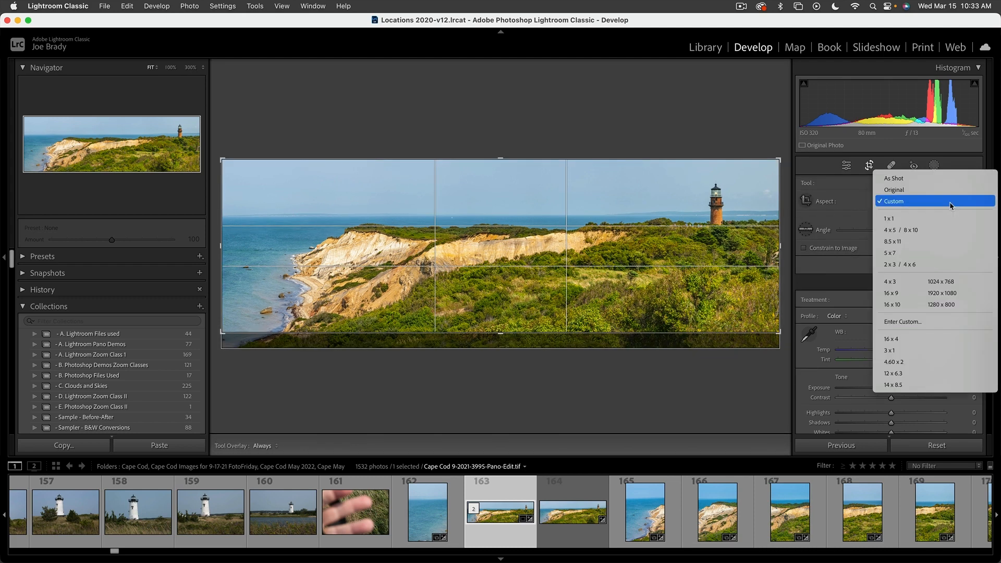
pyautogui.click(902, 353)
pyautogui.moveTo(702, 298); pyautogui.dragTo(688, 298)
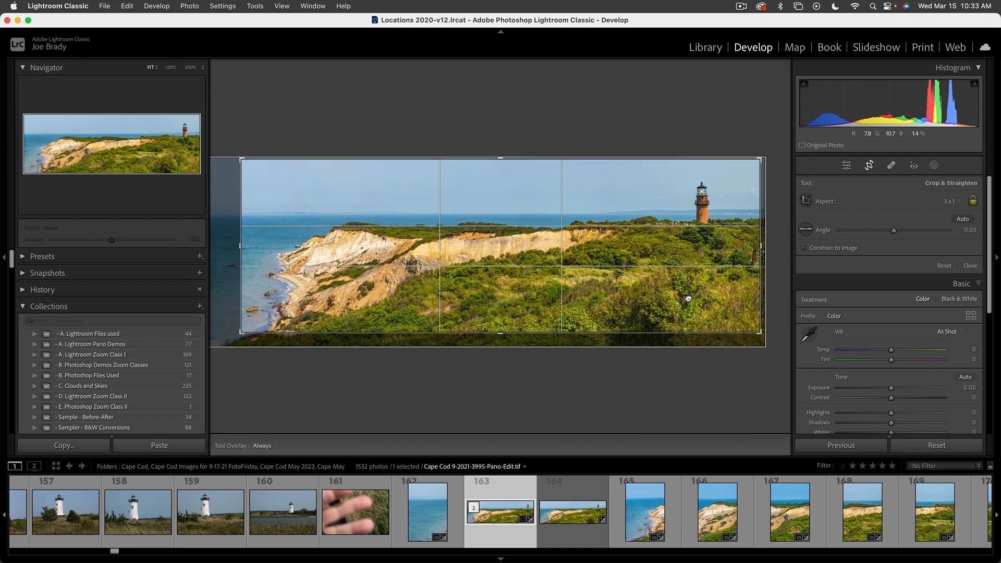
pyautogui.press('Return')
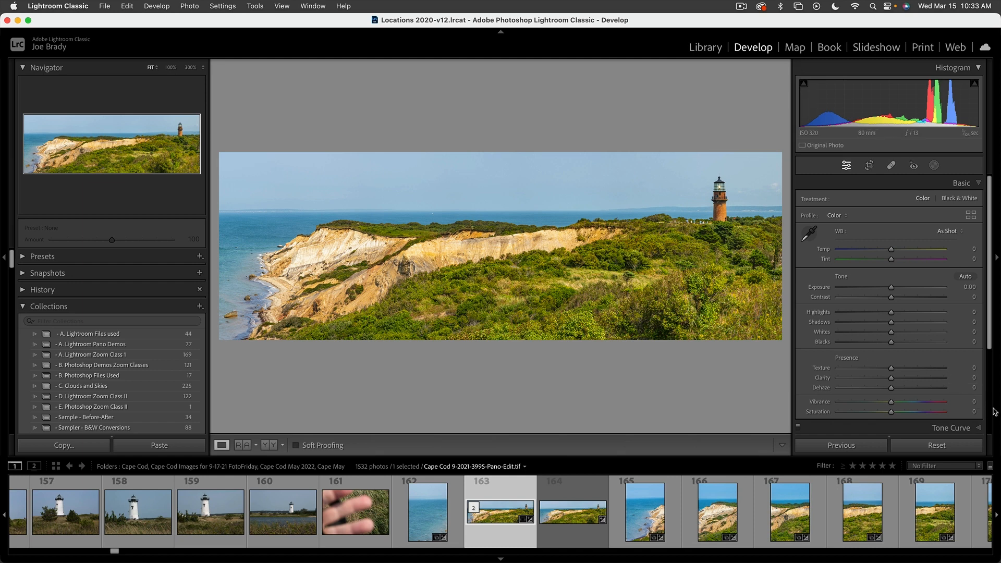
# Set the Post-Crop Vignetting Amount to -9 in Effects
pyautogui.scroll(-3, 986, 416)
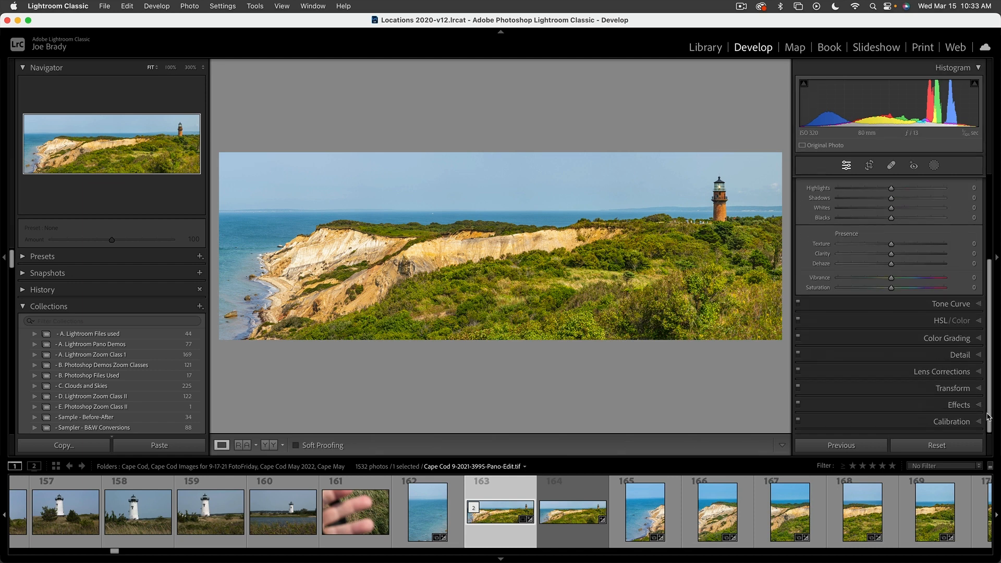
pyautogui.click(957, 405)
pyautogui.moveTo(892, 337); pyautogui.dragTo(887, 338)
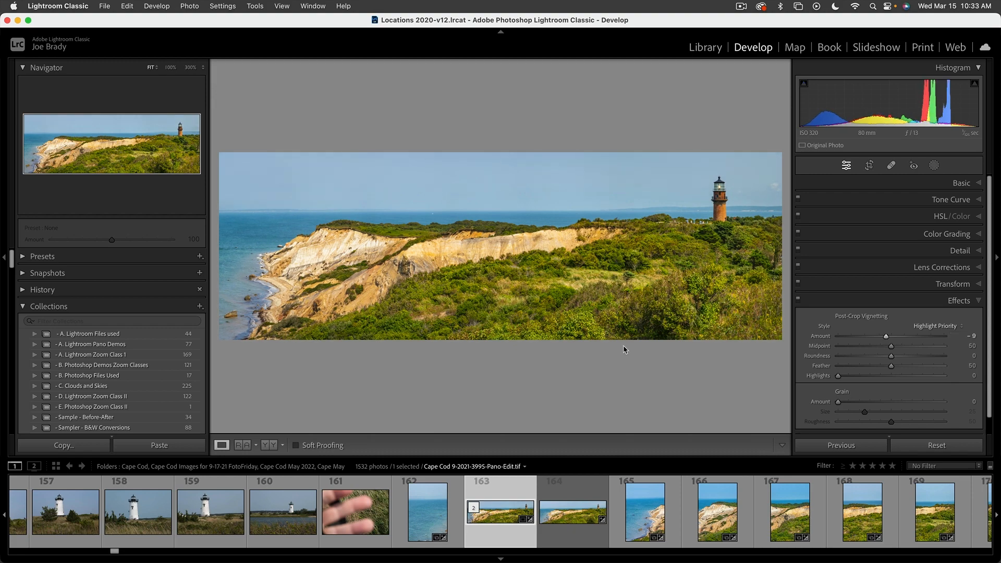
# Inspect the lighthouse at 100%, fit the view again, then switch to the original DNG panorama
pyautogui.click(703, 223)
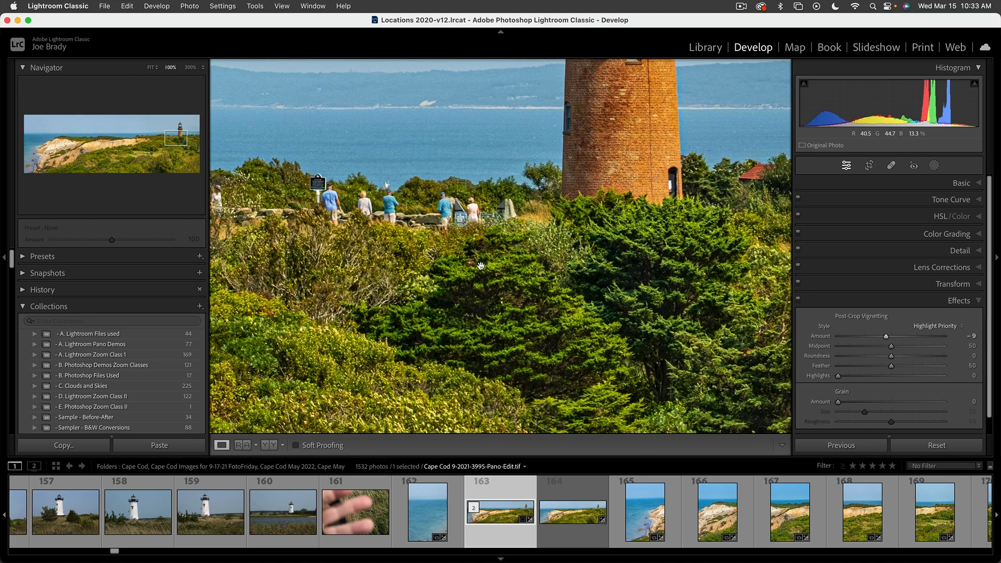
pyautogui.click(481, 265)
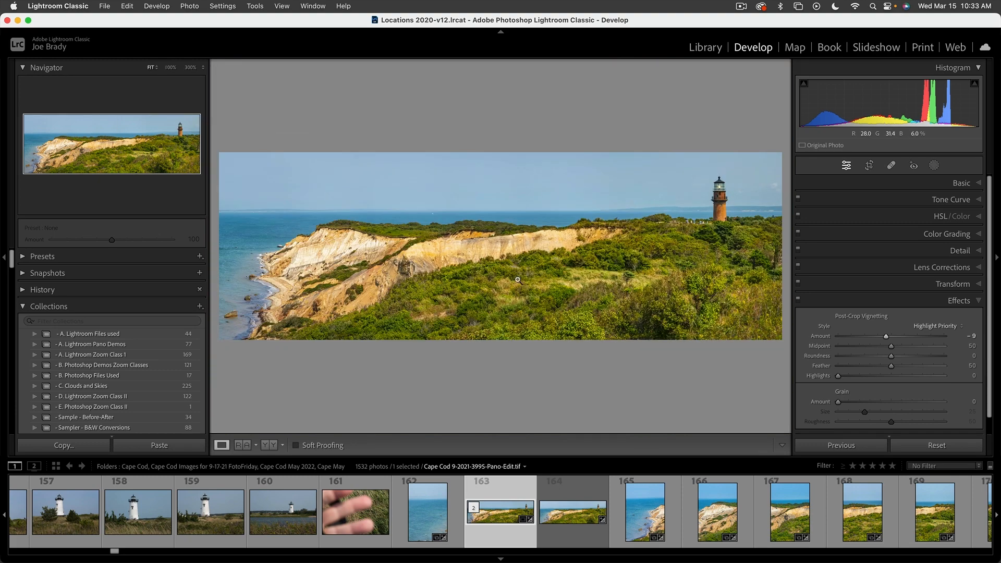
pyautogui.click(577, 487)
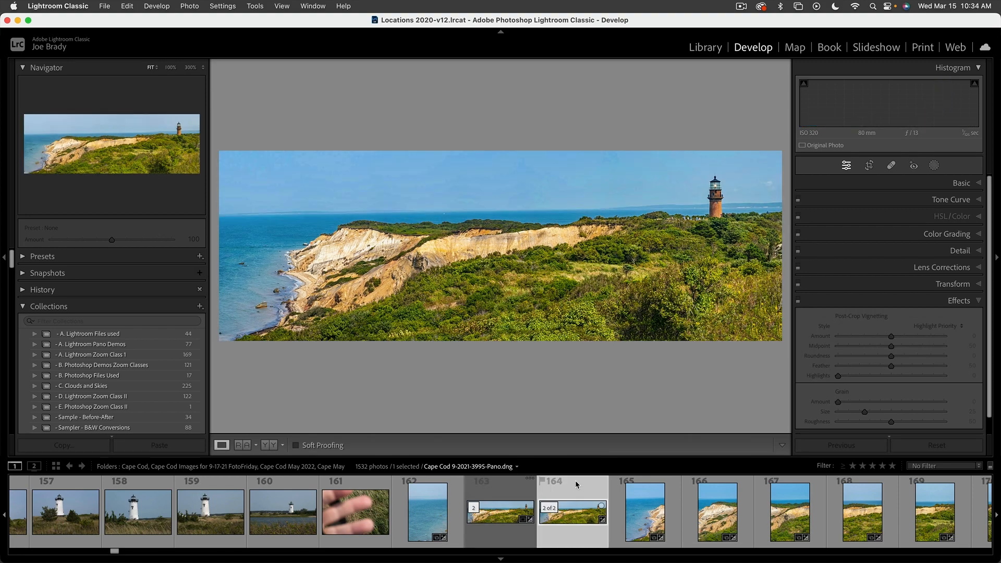
# Select thumbnails 163 and 164 and compare the edited and original panoramas in full-screen preview
pyautogui.keyDown('shift'); pyautogui.click(509, 480); pyautogui.keyUp('shift')
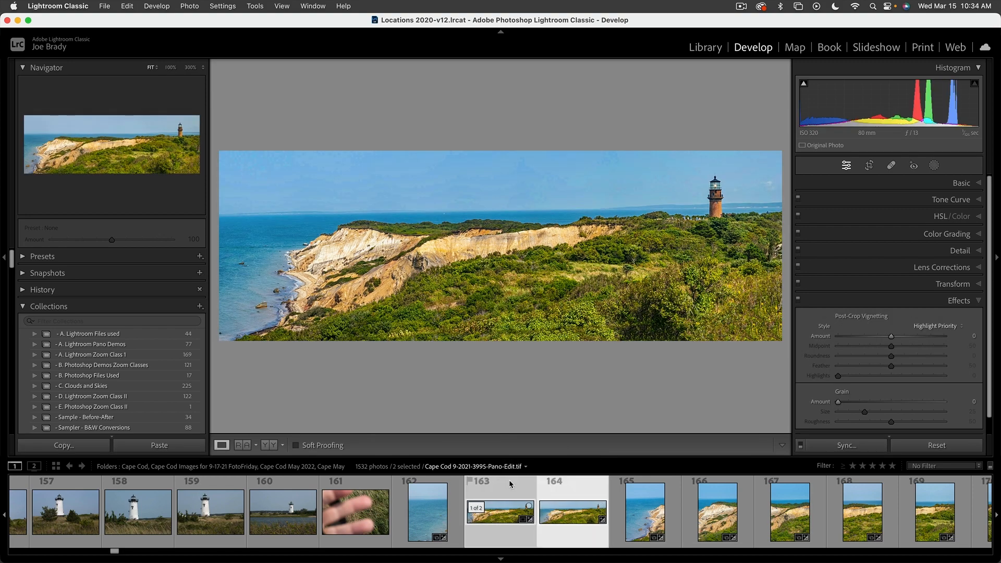
pyautogui.press('f')
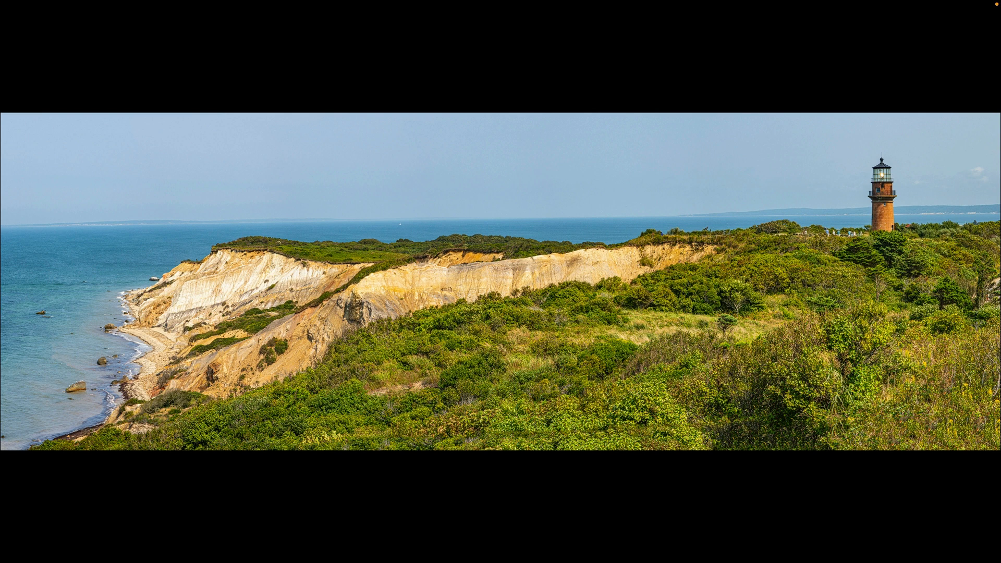
pyautogui.press('Right')
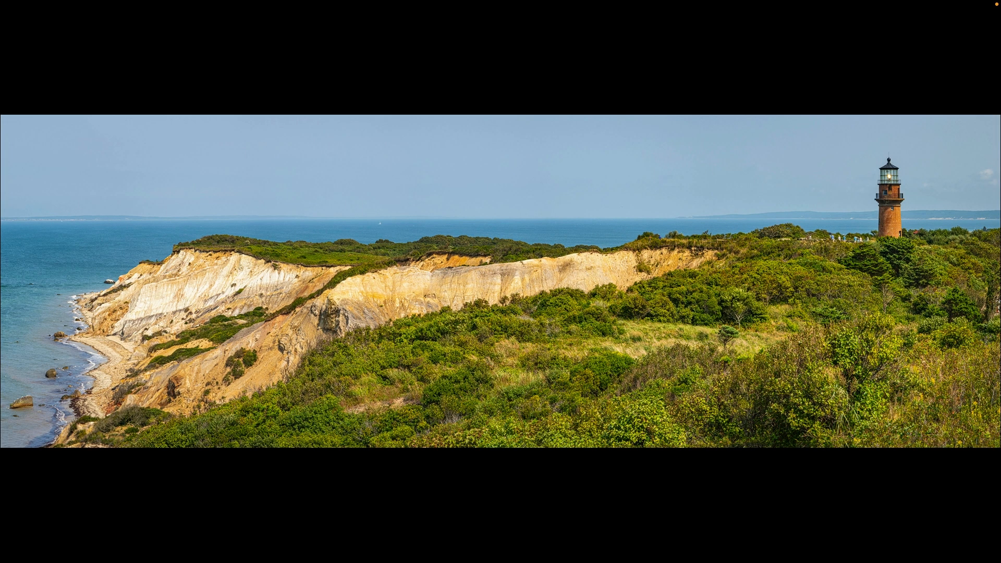